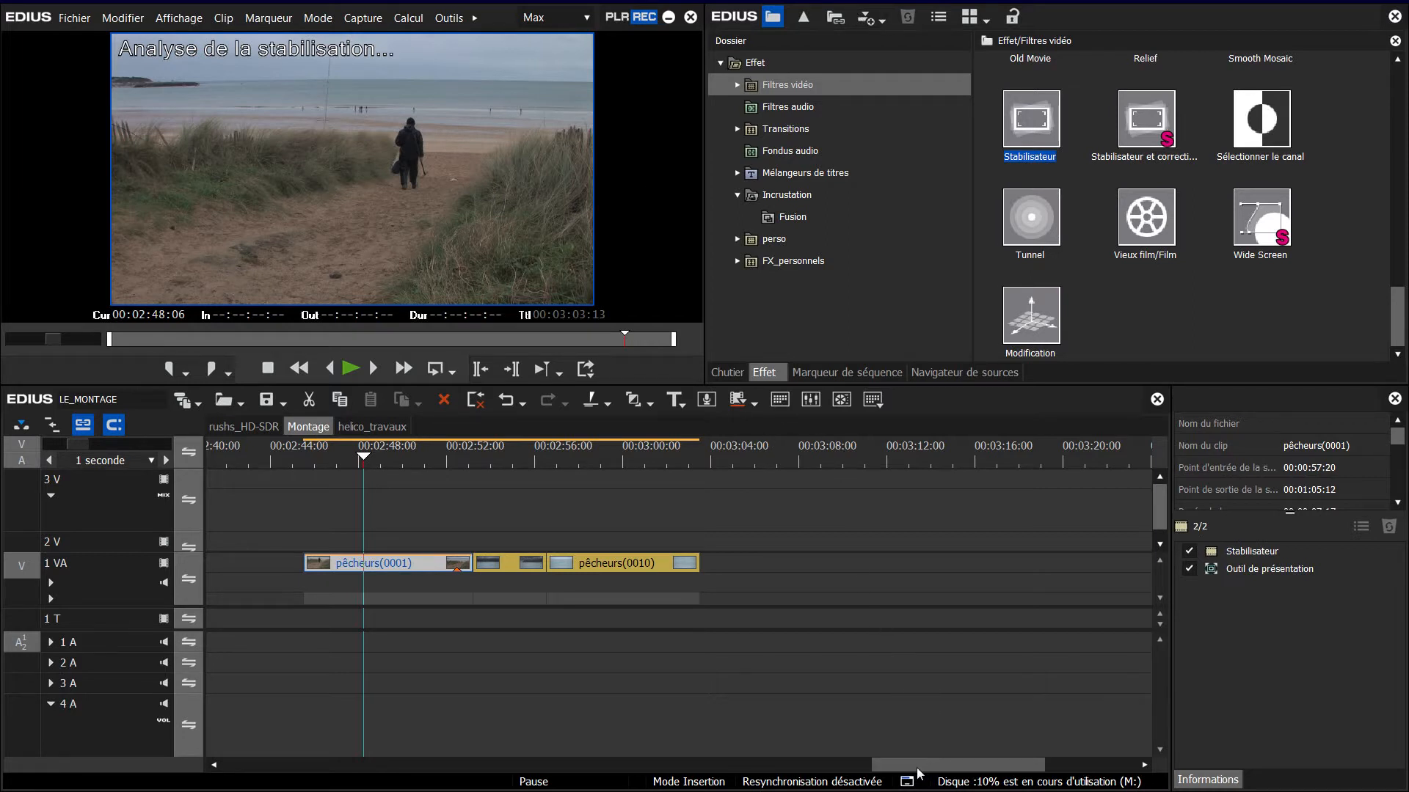
# - Load the pêcheurs(0001) timeline clip into the player and set a timeline In point at 00:03:04:09, after the last clip
pyautogui.moveTo(923, 770); pyautogui.dragTo(877, 780)
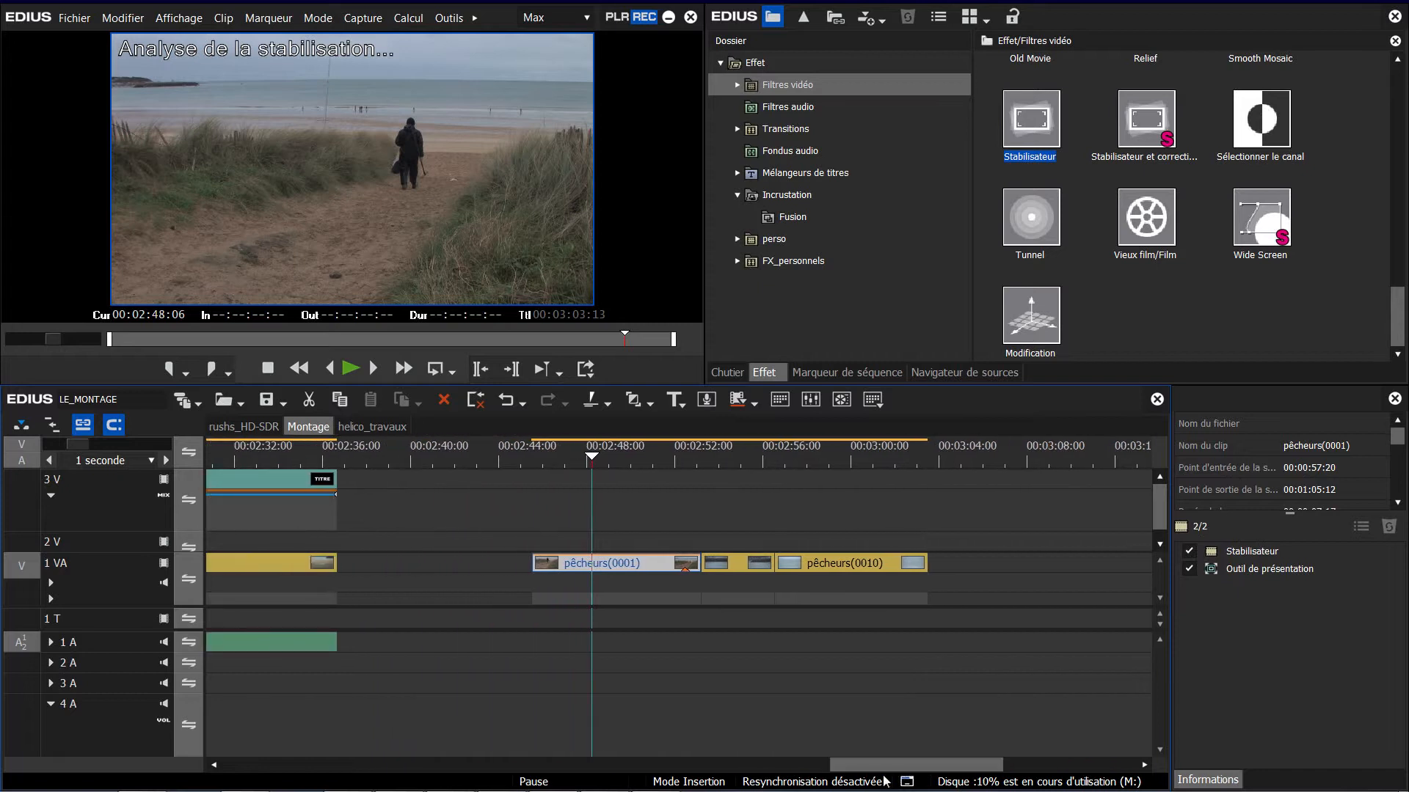
pyautogui.doubleClick(641, 563)
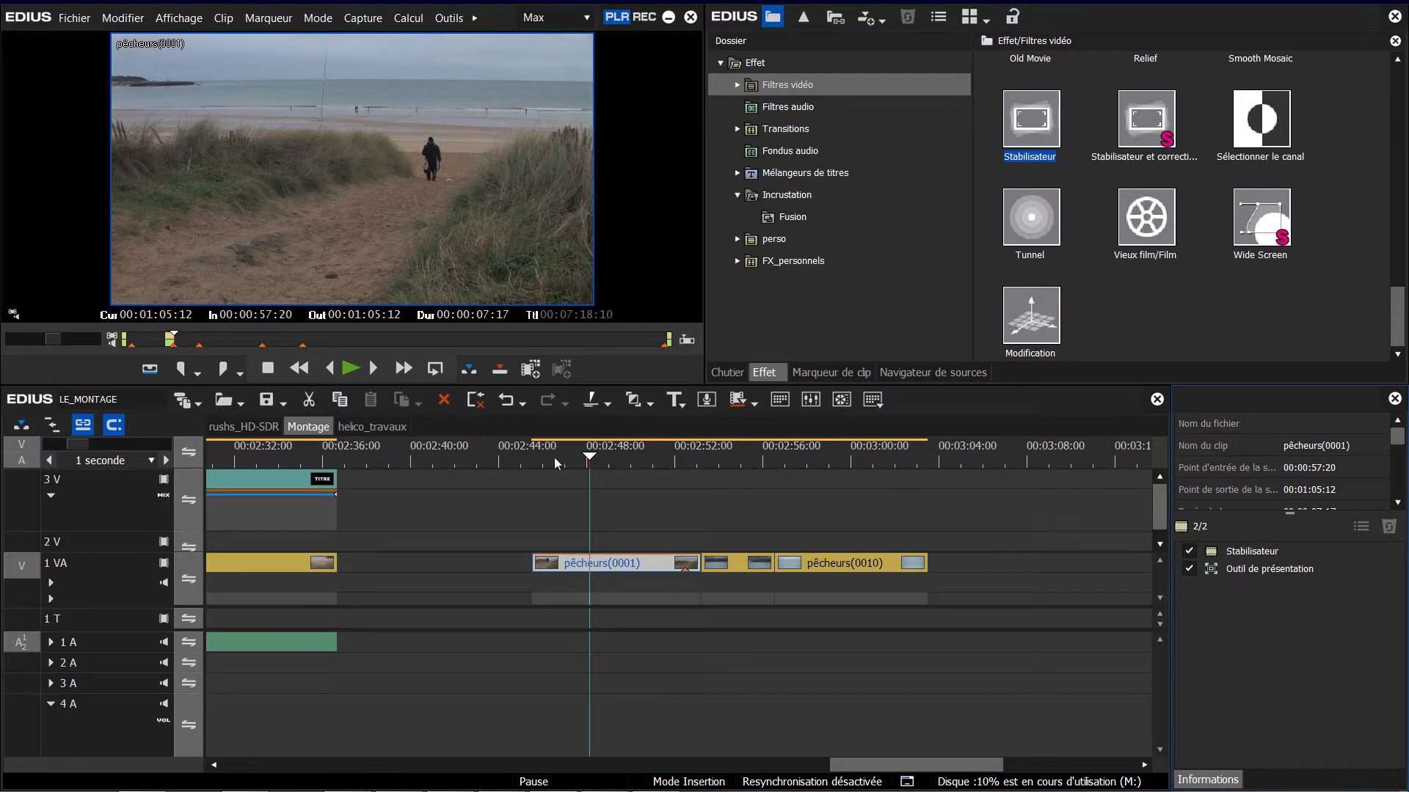
pyautogui.moveTo(845, 766); pyautogui.dragTo(890, 767)
pyautogui.click(713, 456)
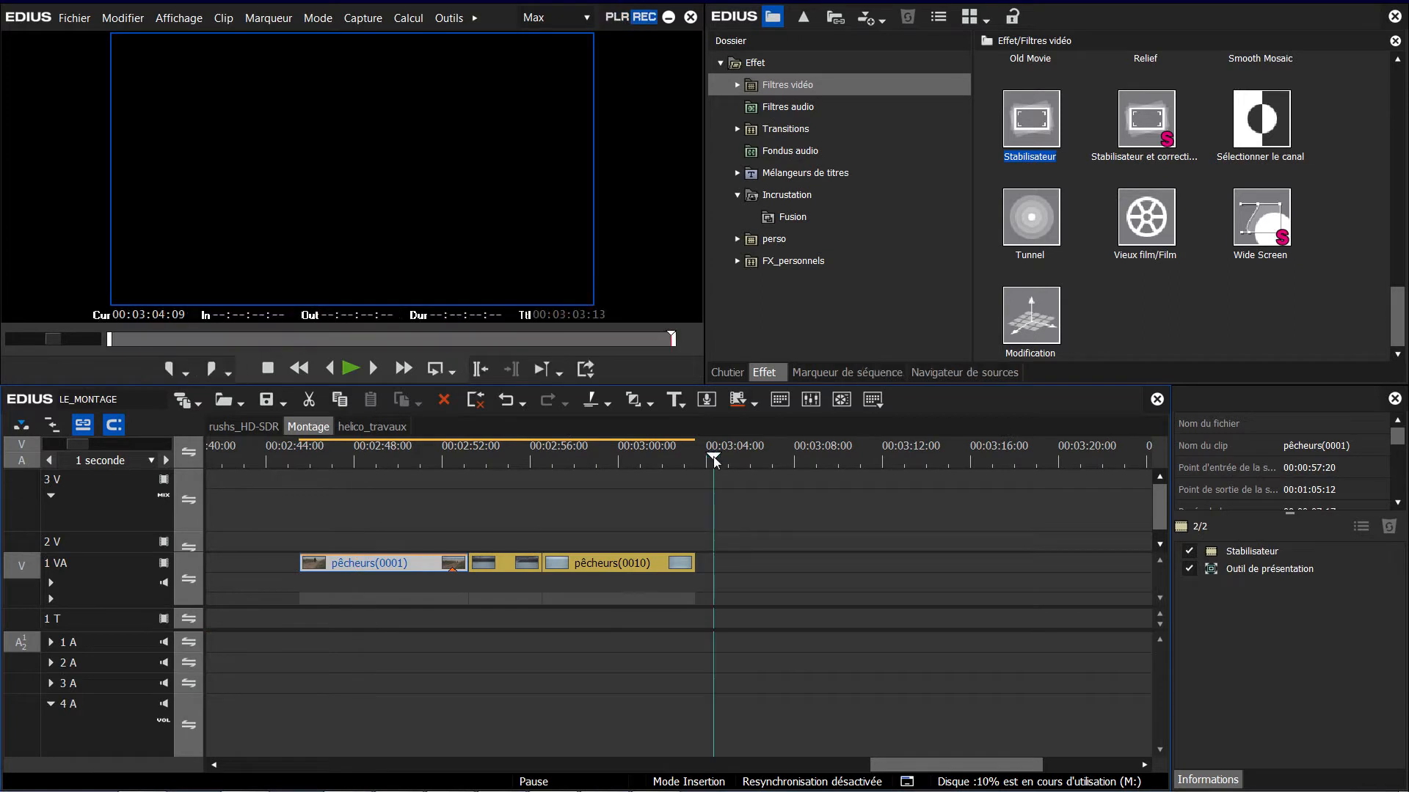
pyautogui.press('i')
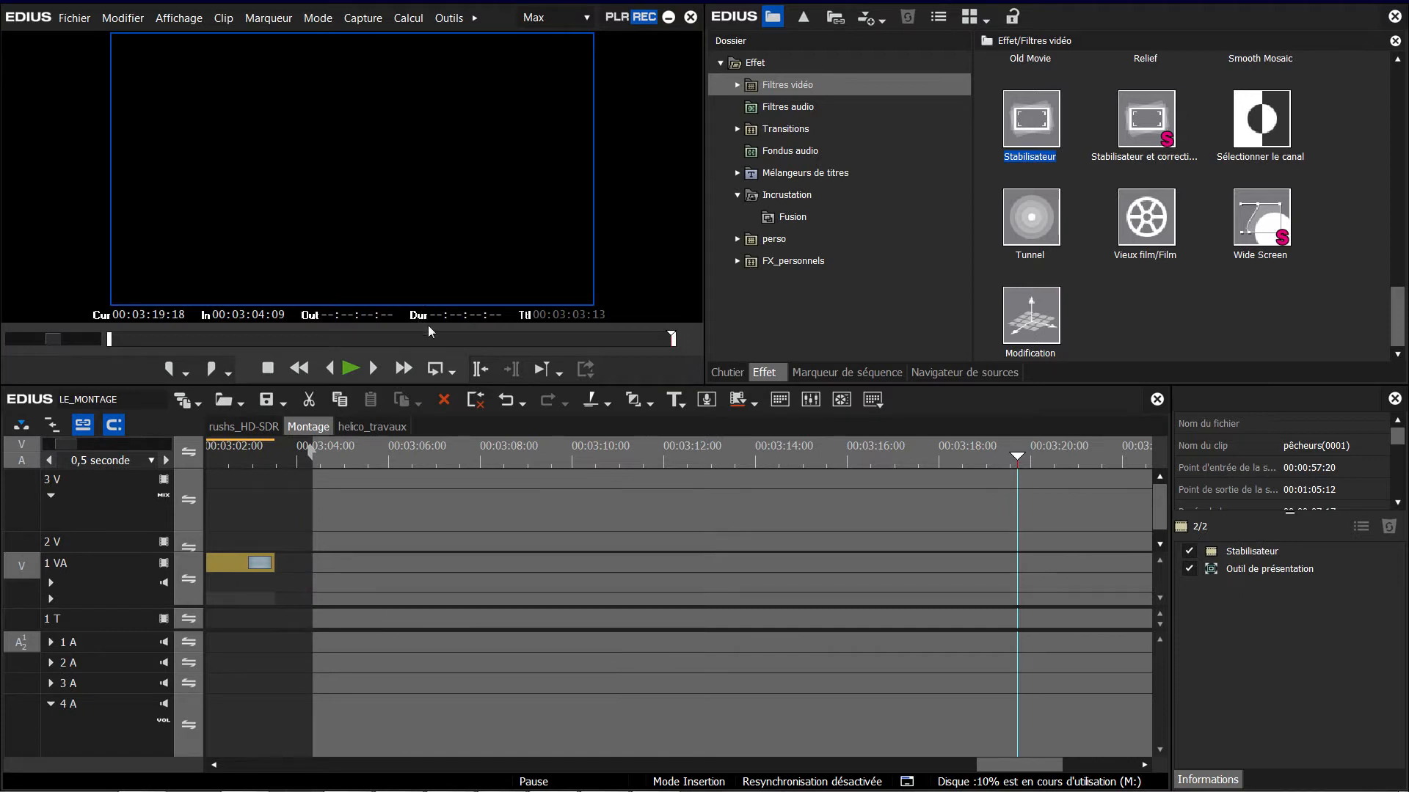
# - Set the marked range's duration to 00:00:15:09 and insert the pêcheurs(0001) source clip so it fills that range
pyautogui.click(482, 316)
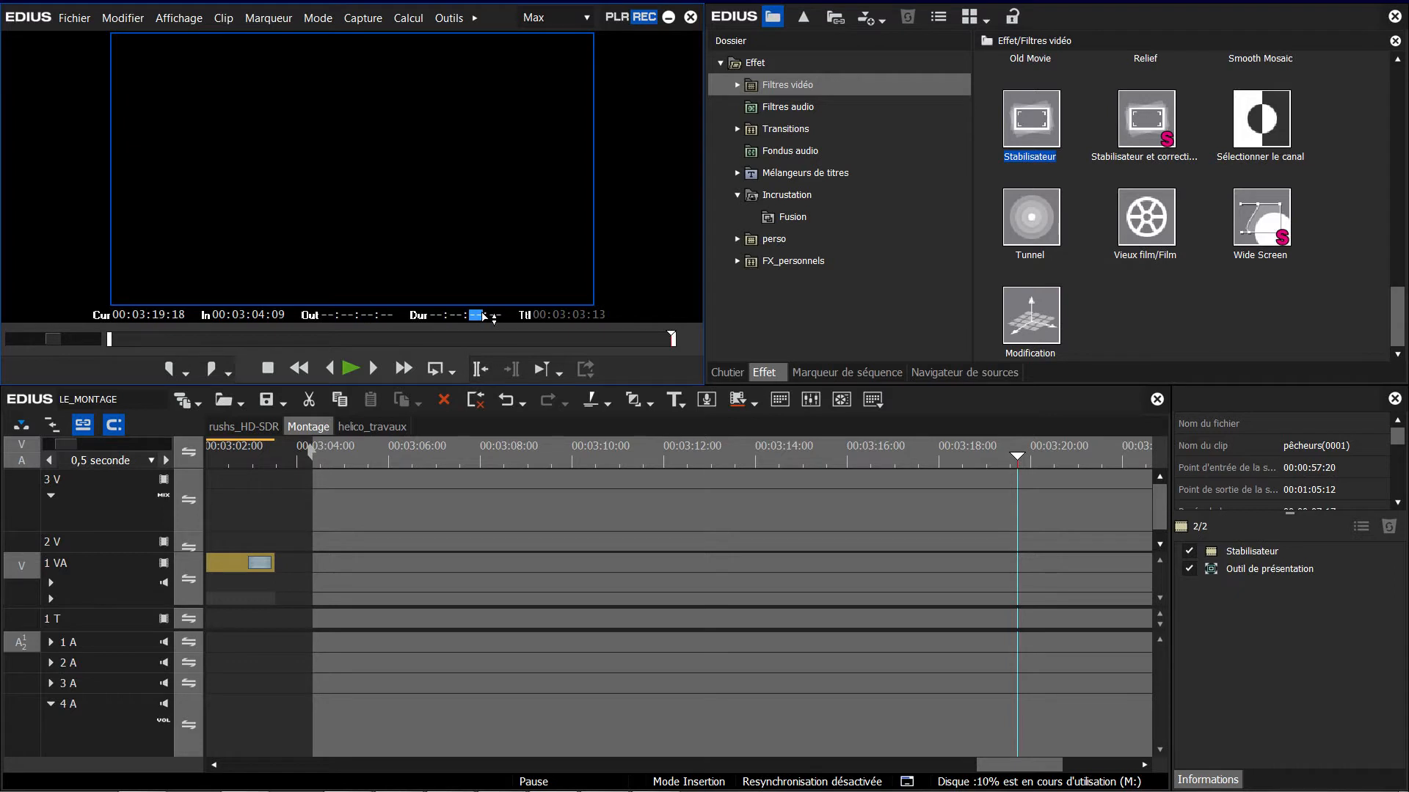
pyautogui.write('1509')
pyautogui.press('Return')
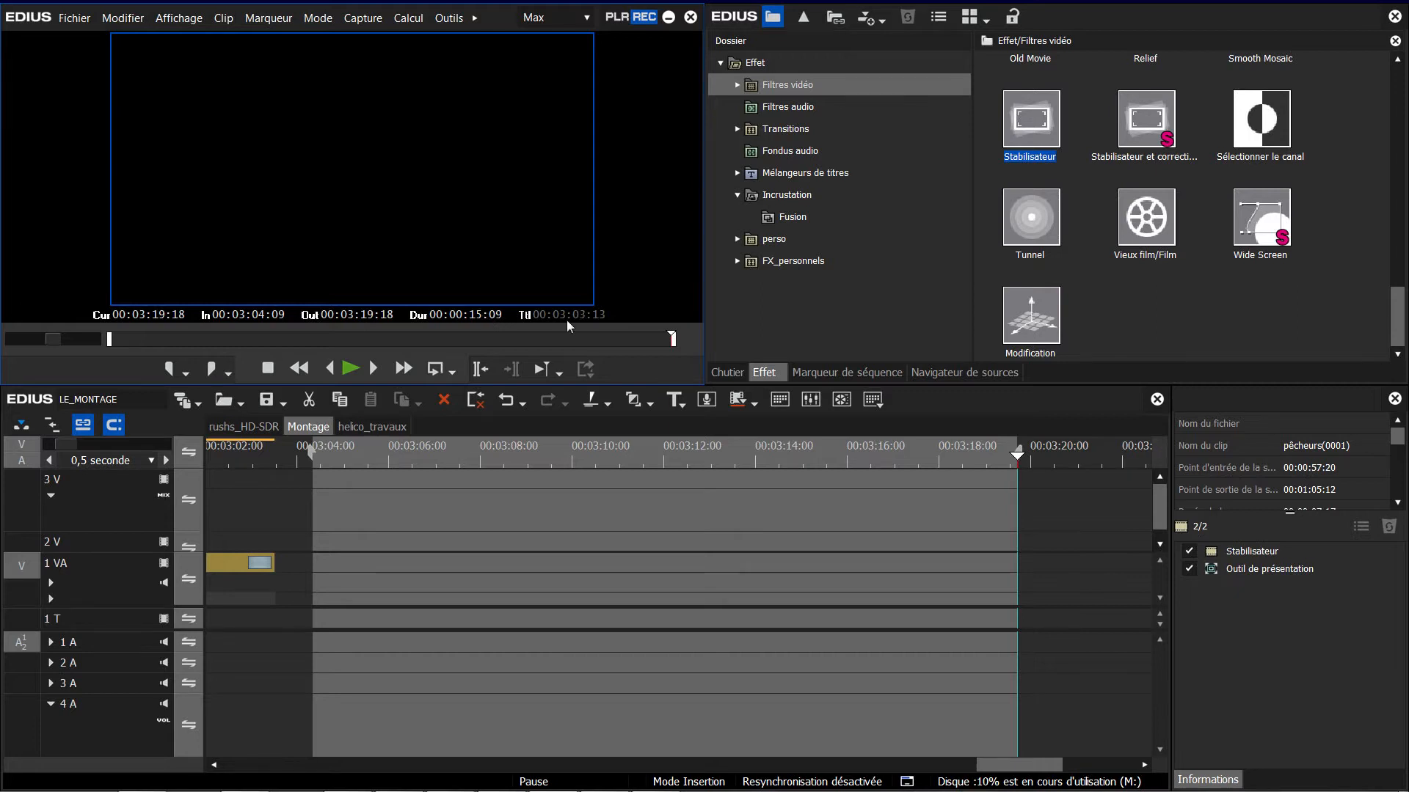
pyautogui.click(616, 20)
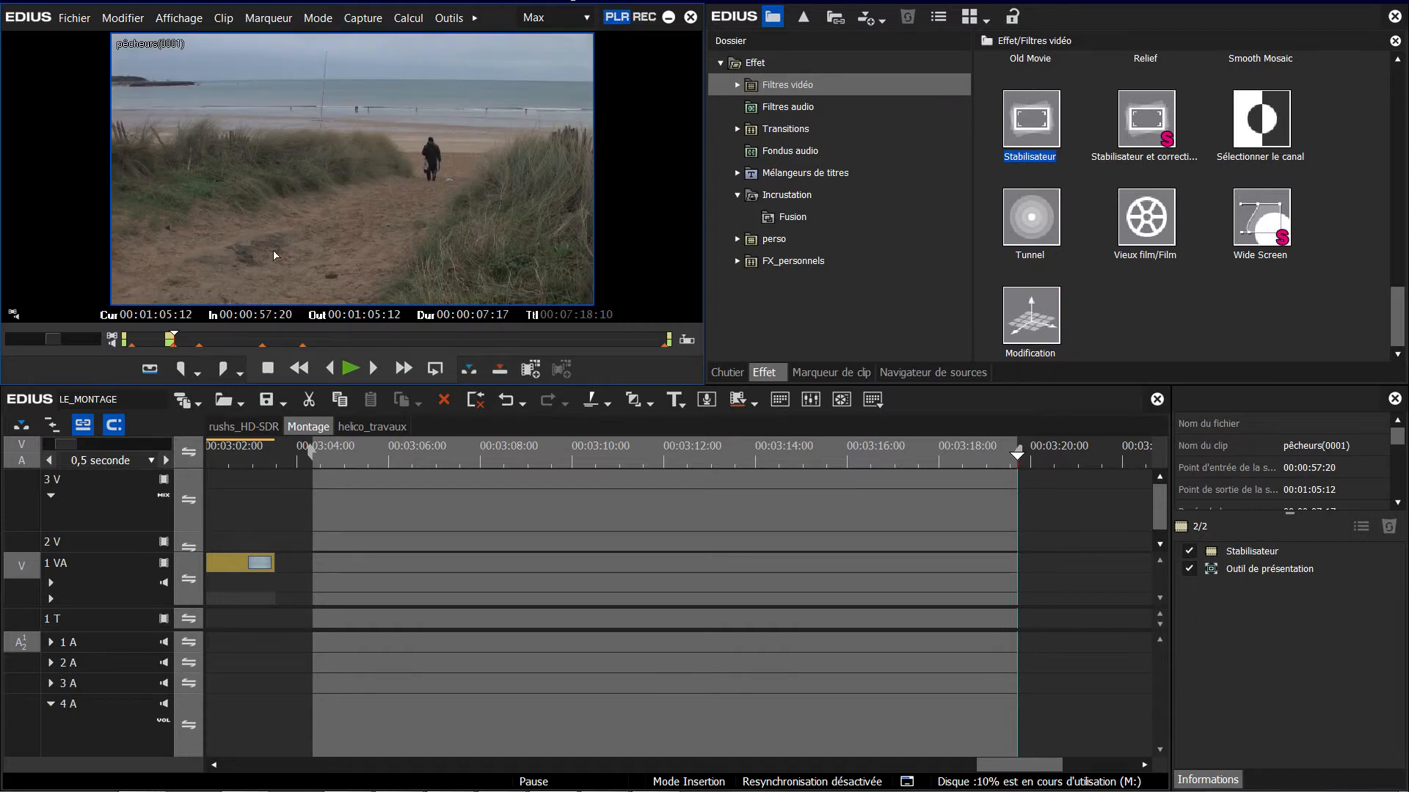
pyautogui.click(469, 372)
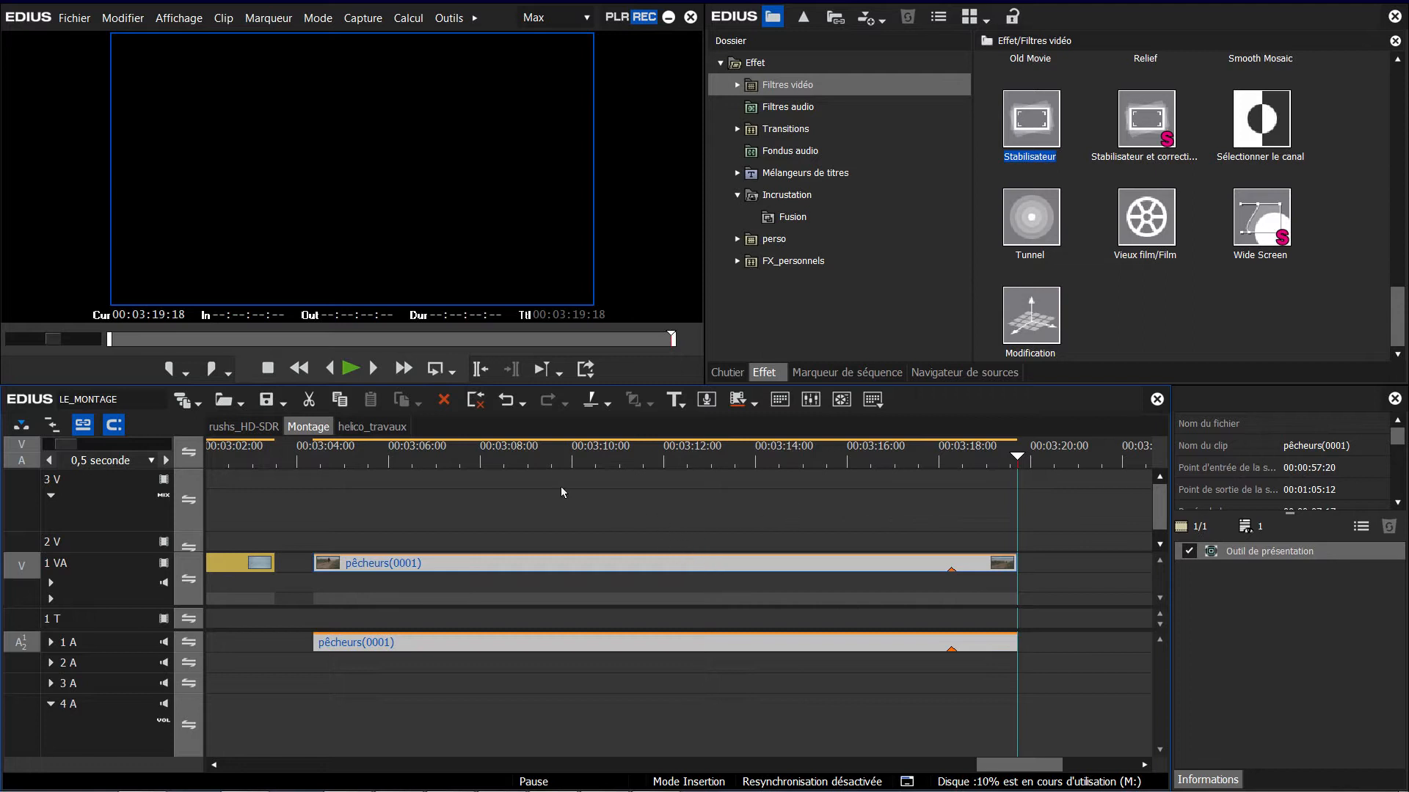
# - Play back the beginning of the newly inserted pêcheurs(0001) clip to check its slowed motion
pyautogui.moveTo(376, 459); pyautogui.dragTo(324, 459)
pyautogui.press('space')
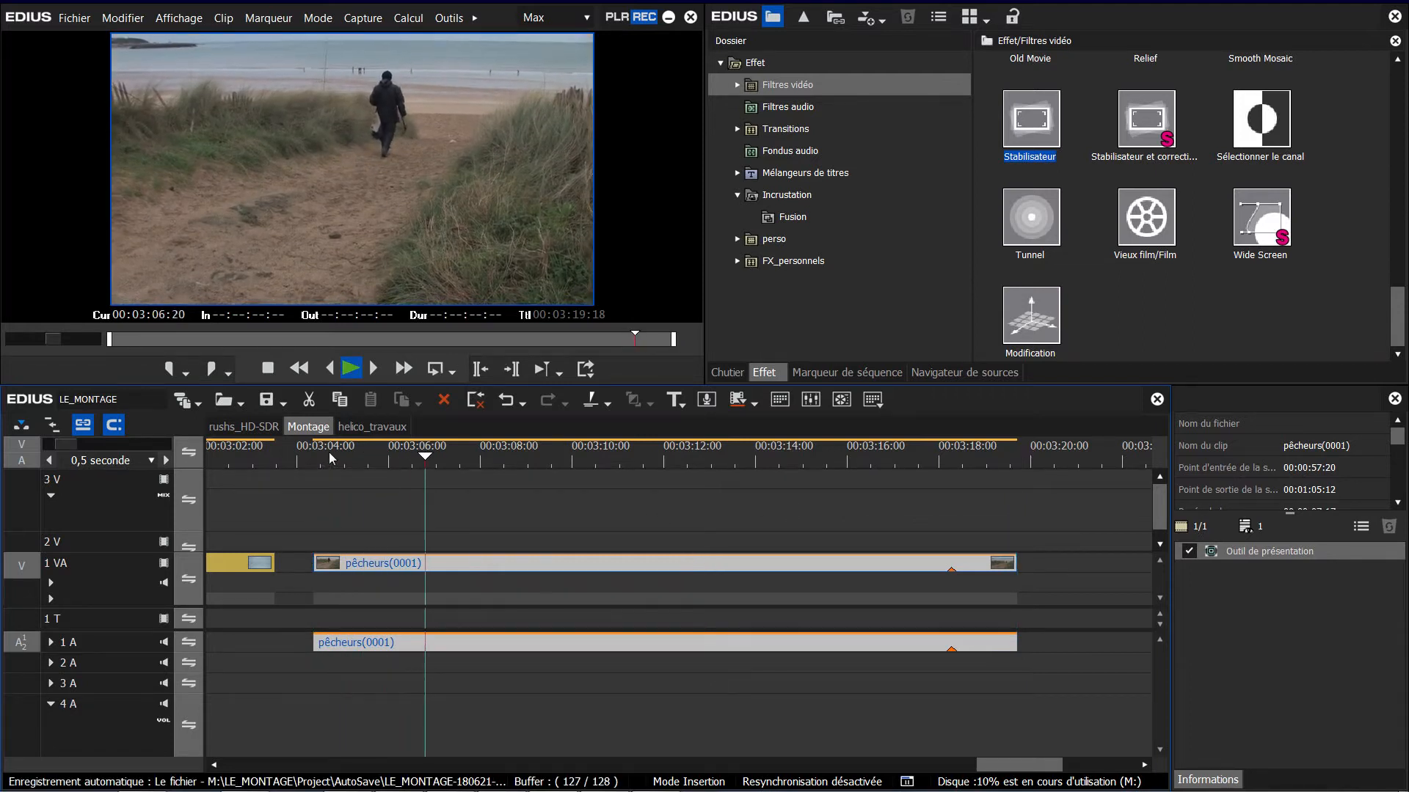
pyautogui.press('space')
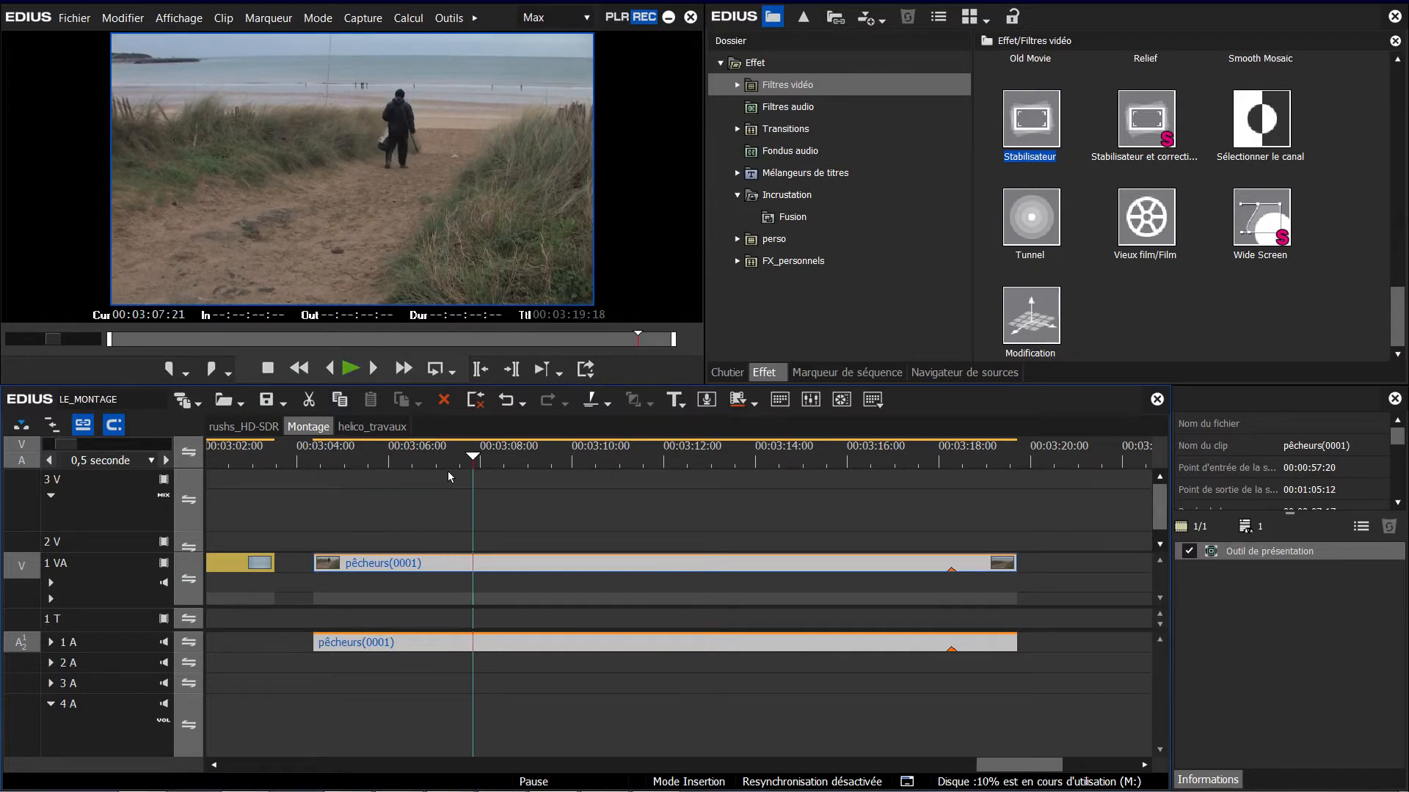
# - Remove the audio of the inserted pêcheurs(0001) clip, play more of its video, and delete the clip from the timeline
pyautogui.hotkey('alt', 'a')
pyautogui.press('space')
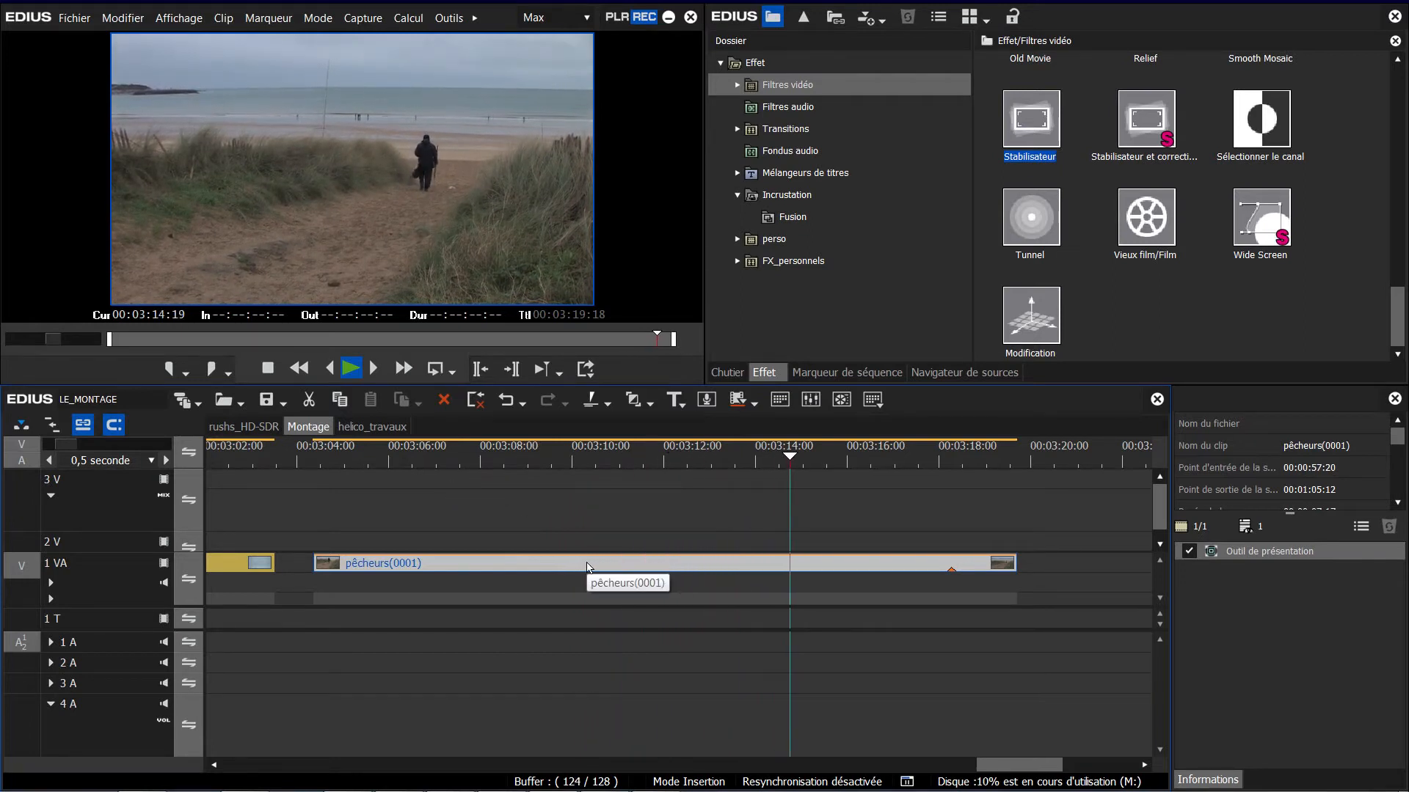
pyautogui.press('Delete')
# - Try a speed change on the original pêcheurs(0001) clip with a duration of 00:00:08:02, and cancel it
pyautogui.moveTo(1049, 770); pyautogui.dragTo(979, 761)
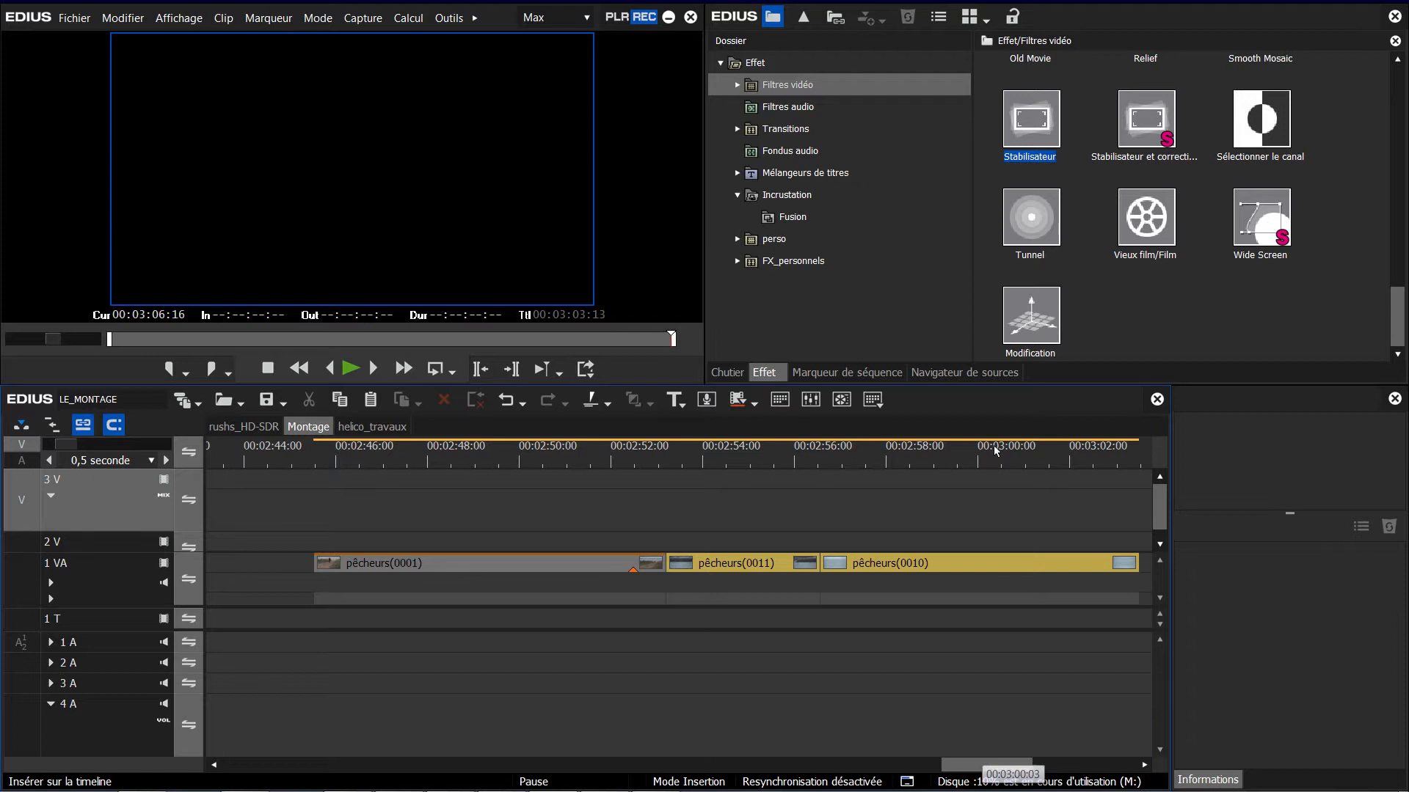
pyautogui.rightClick(442, 570)
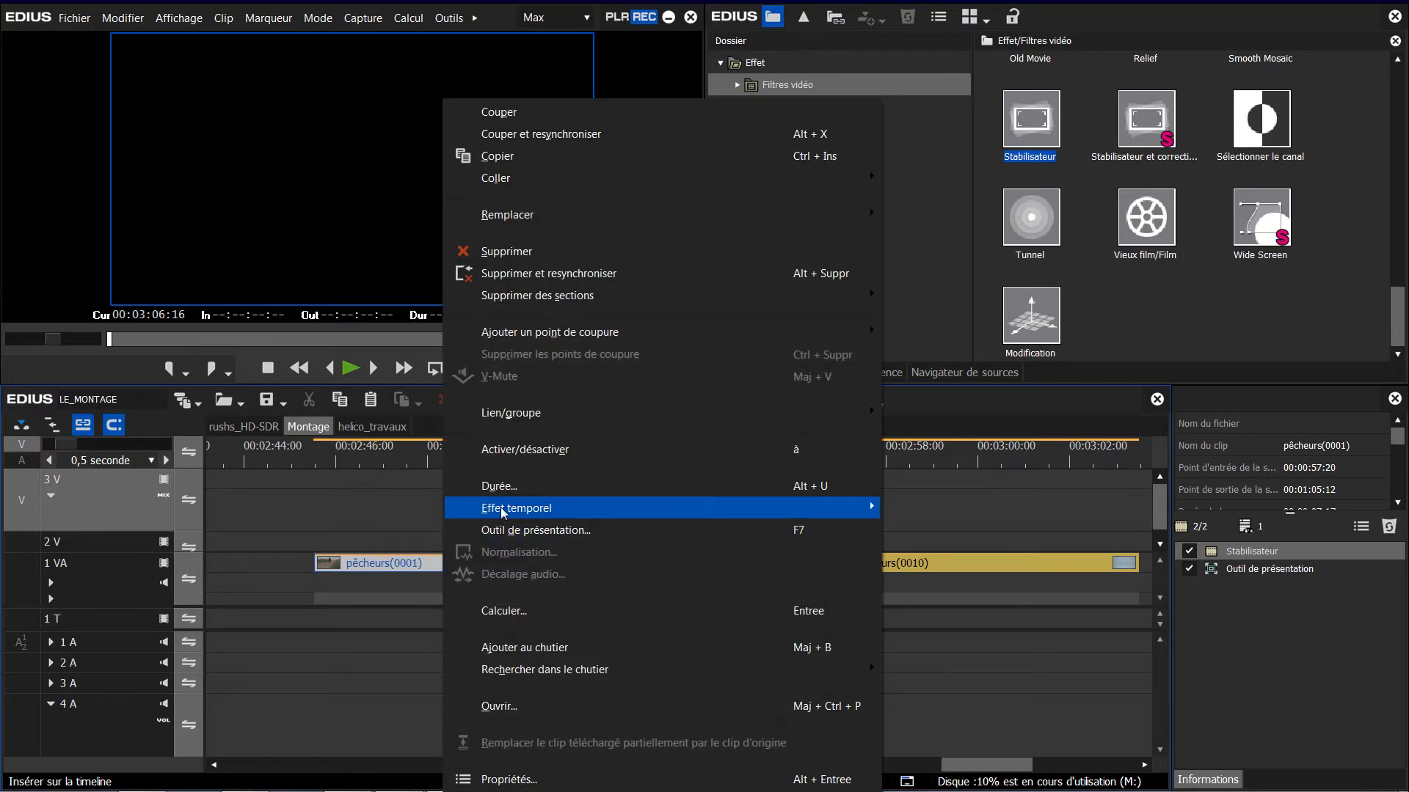
pyautogui.moveTo(528, 509)
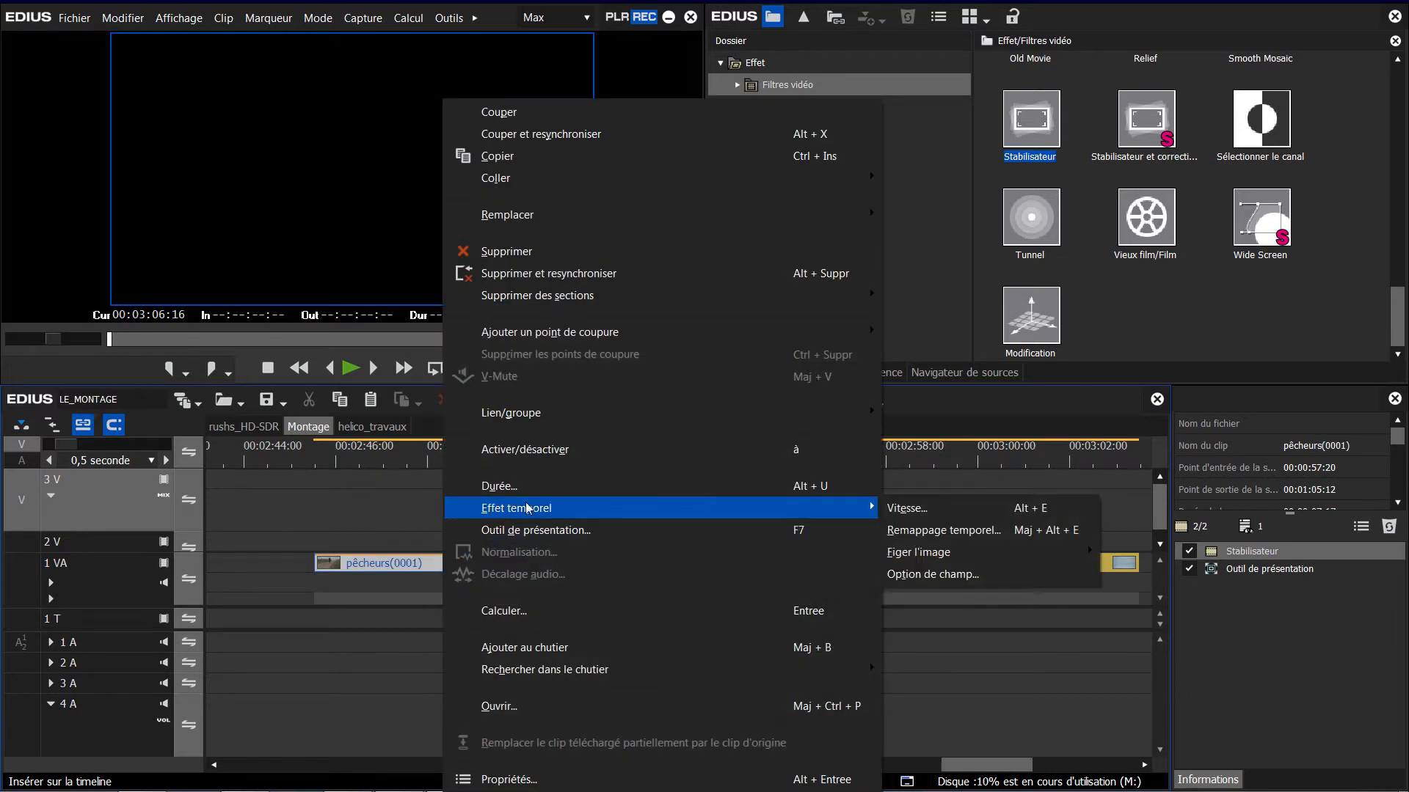
pyautogui.click(908, 508)
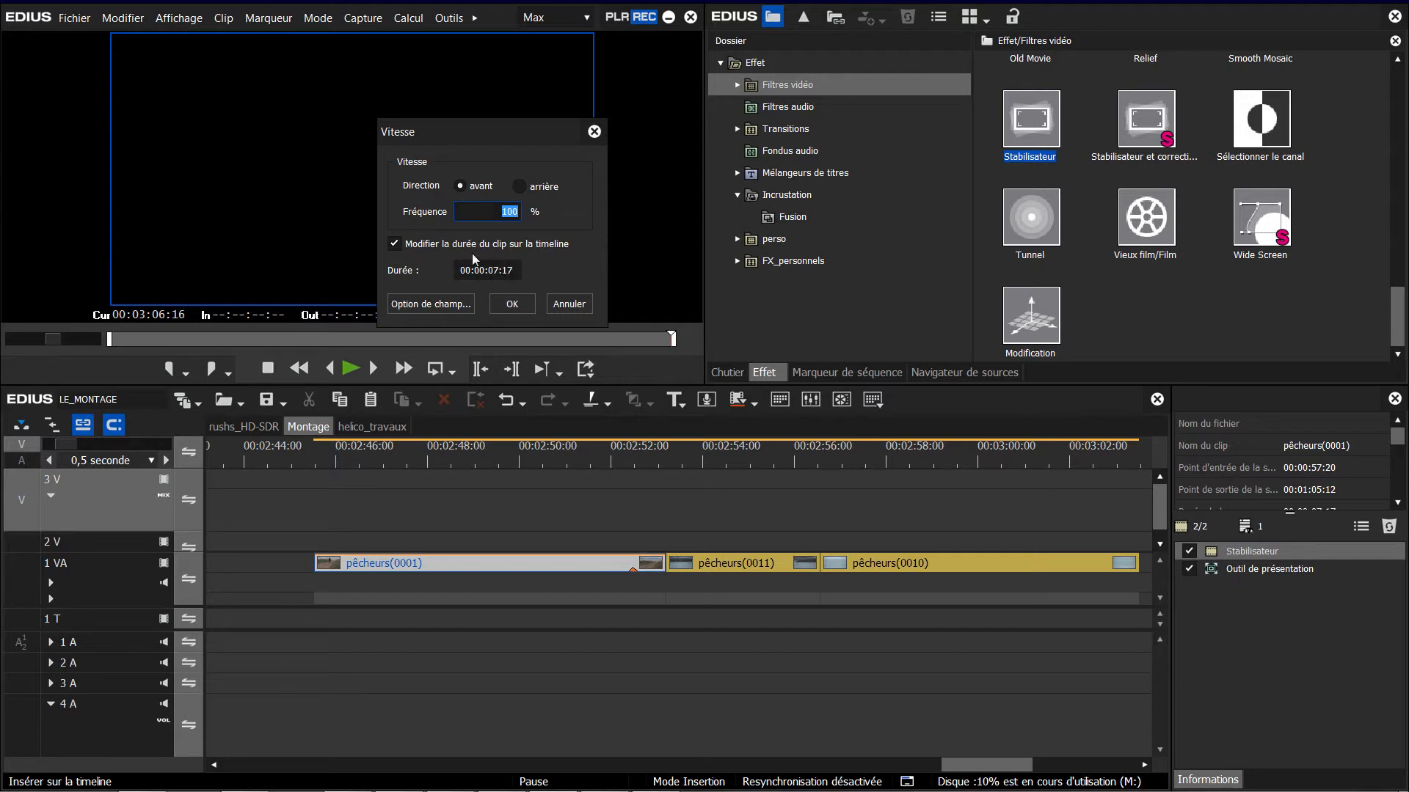
pyautogui.click(496, 270)
pyautogui.write('802')
pyautogui.click(569, 303)
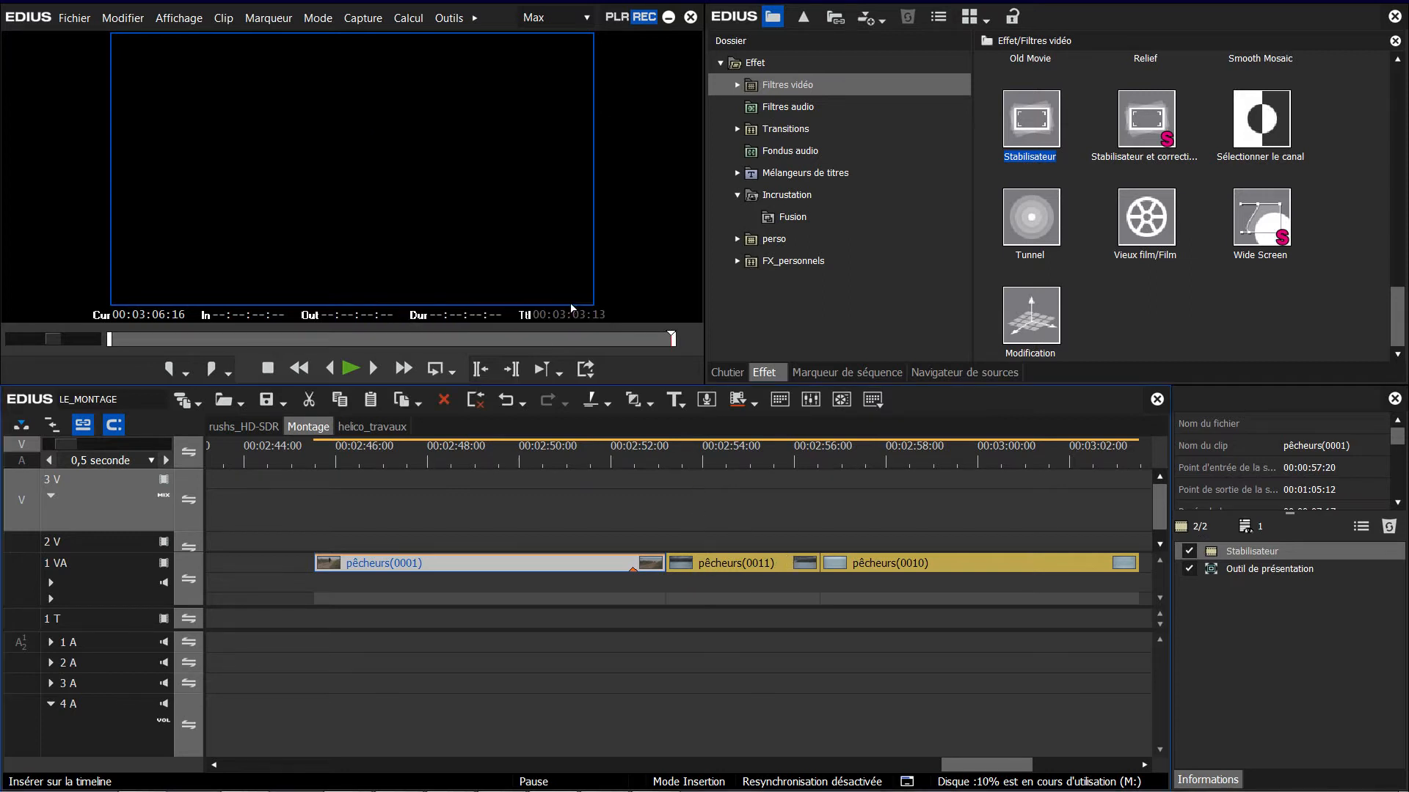
# - Set the speed of the pêcheurs(0011) clip to 50 % without modifying its duration on the timeline
pyautogui.click(727, 448)
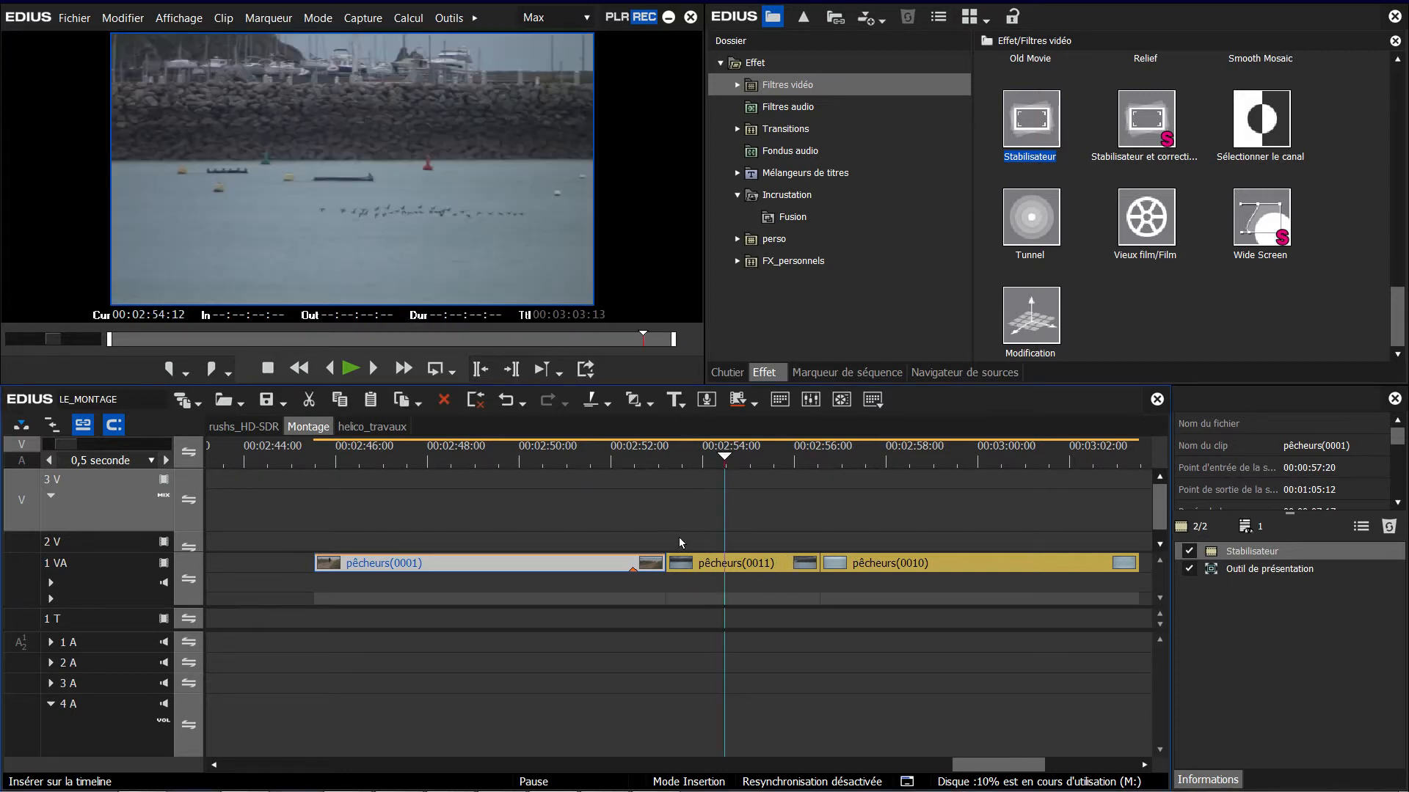
pyautogui.rightClick(739, 563)
pyautogui.click(708, 466)
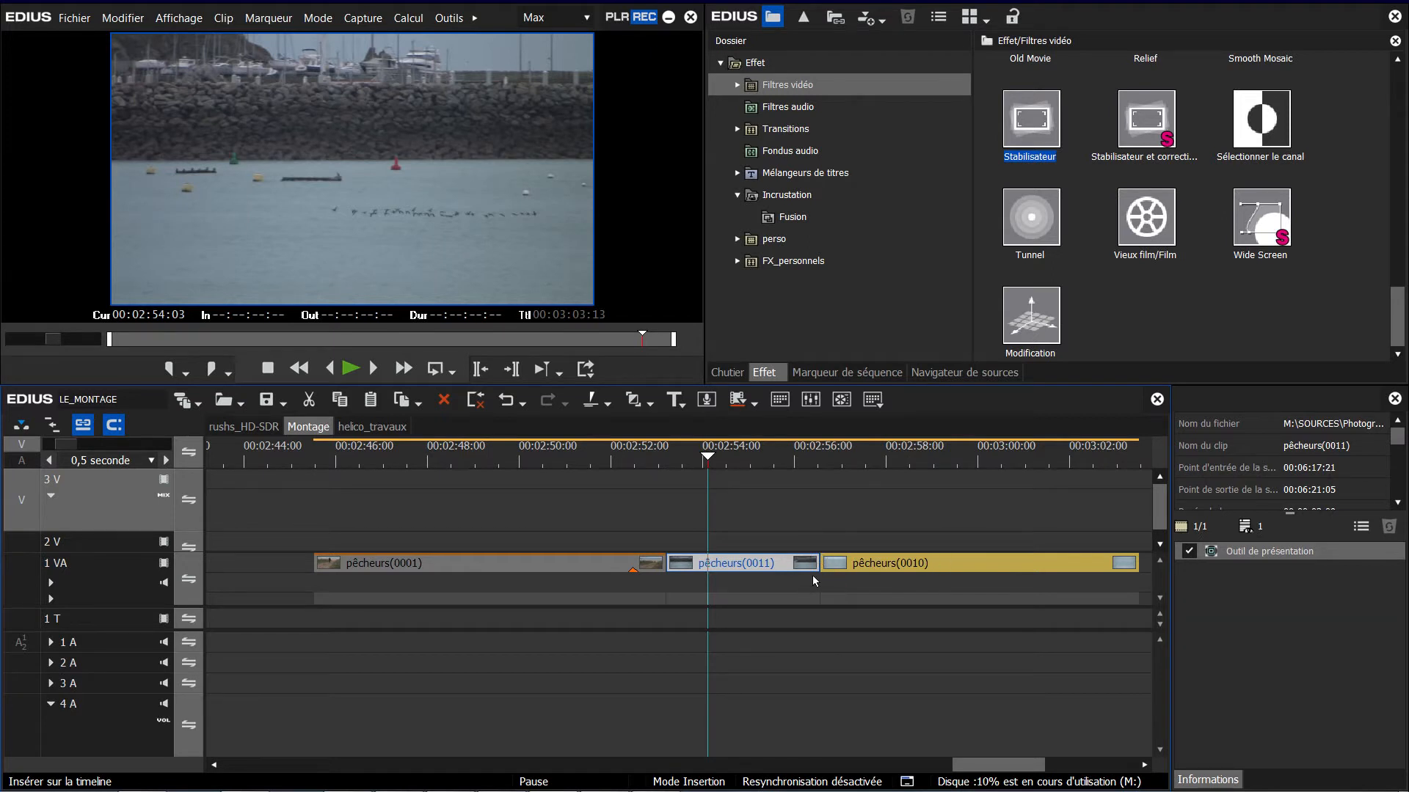
pyautogui.rightClick(728, 559)
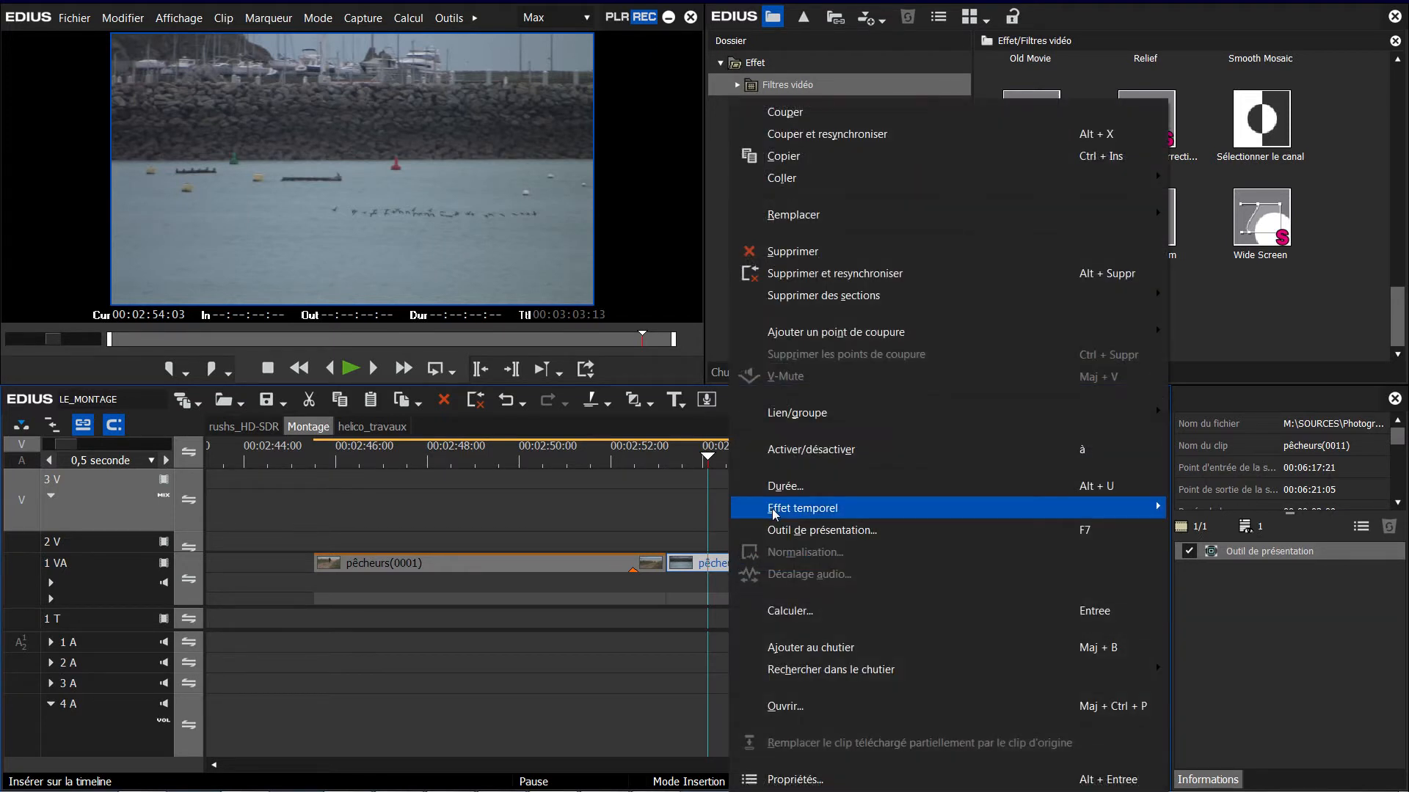
pyautogui.moveTo(774, 514)
pyautogui.click(1203, 513)
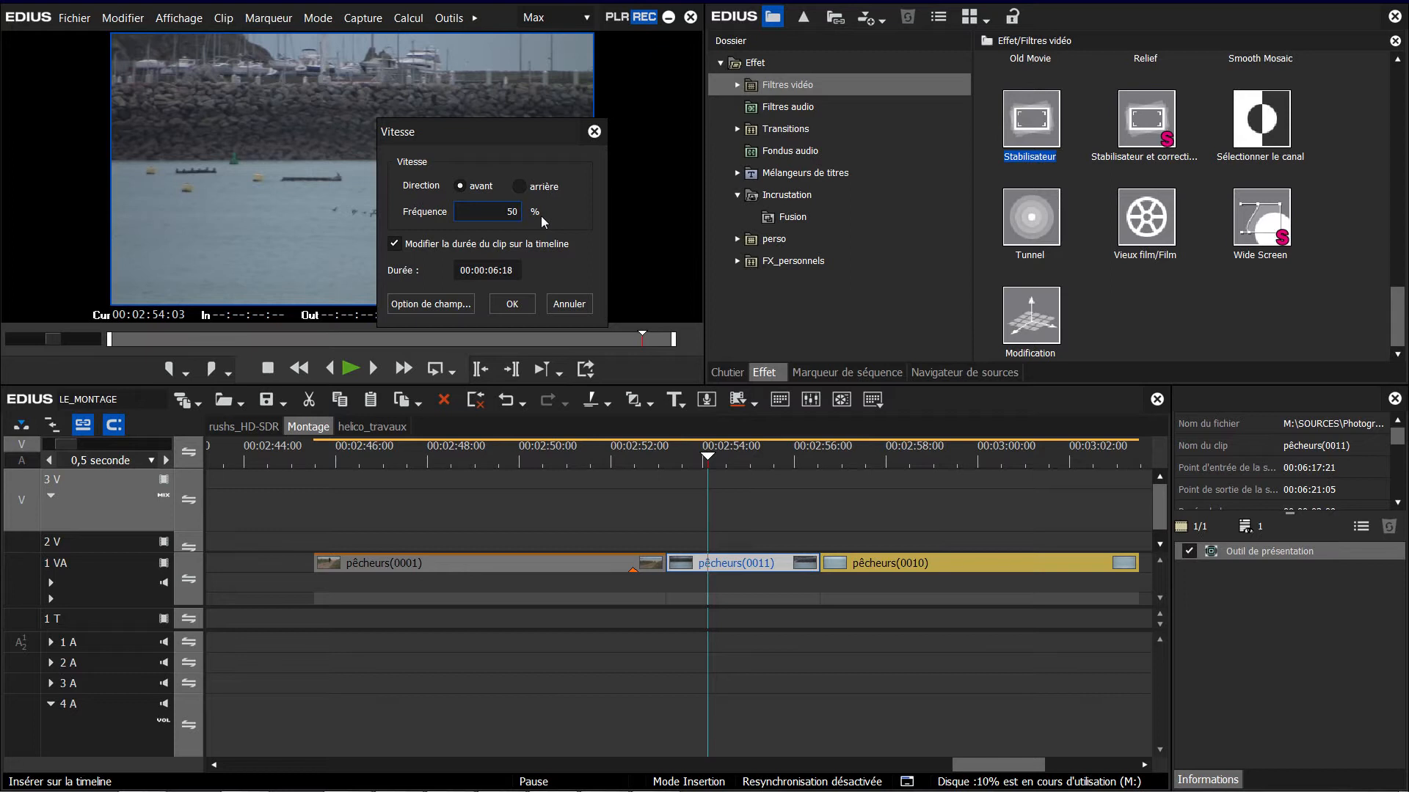
pyautogui.click(398, 244)
pyautogui.click(512, 304)
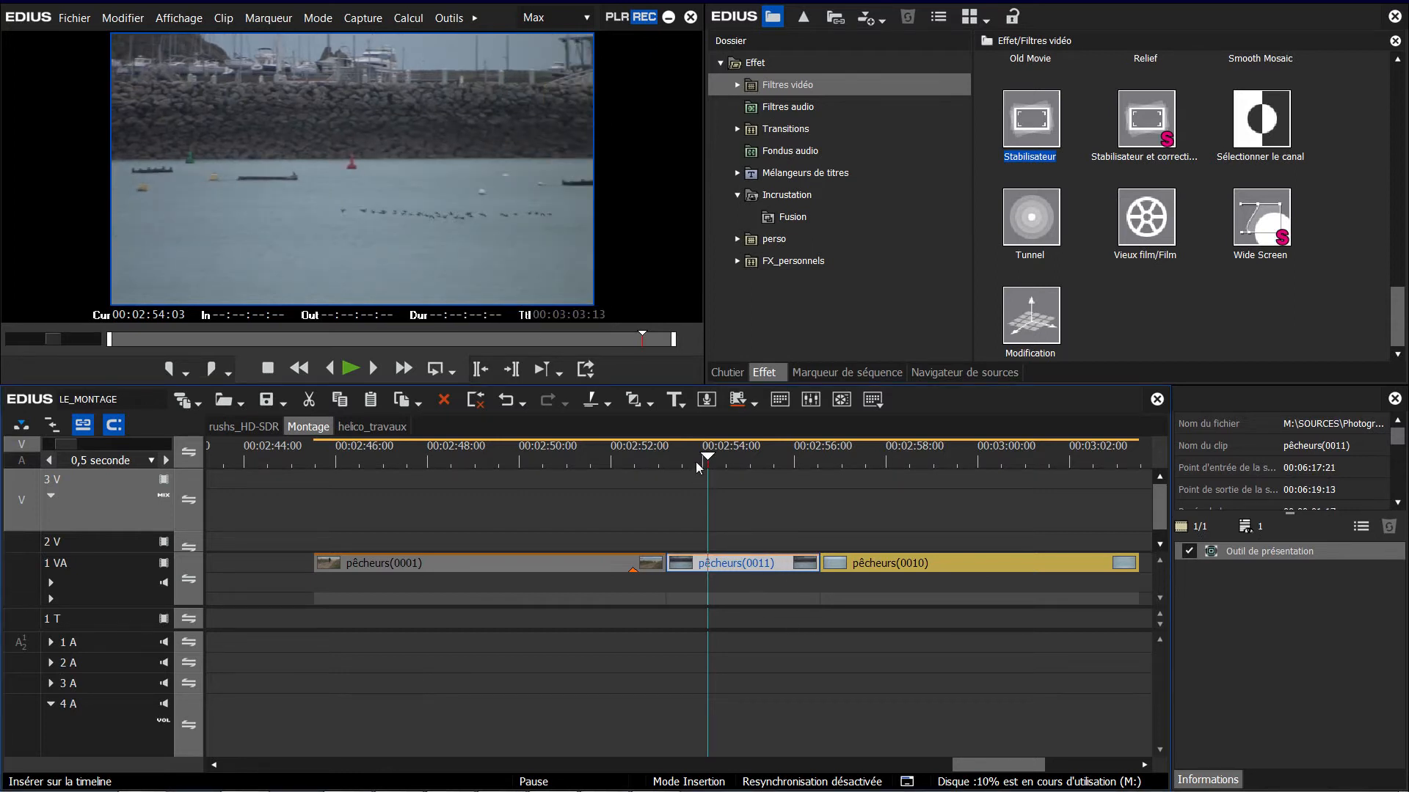
# - Play back the slowed pêcheurs(0011) clip and undo its speed change
pyautogui.press('space')
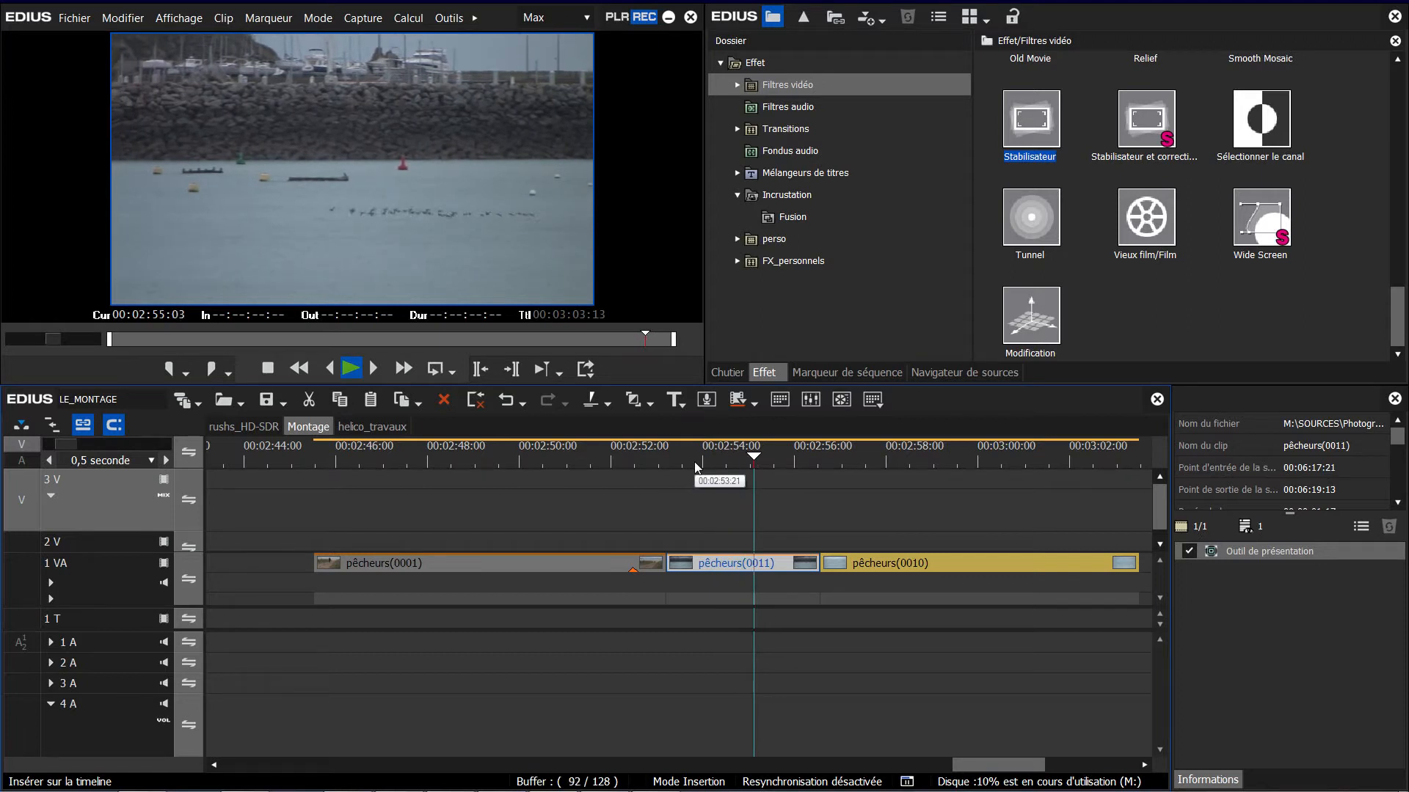
pyautogui.press('space')
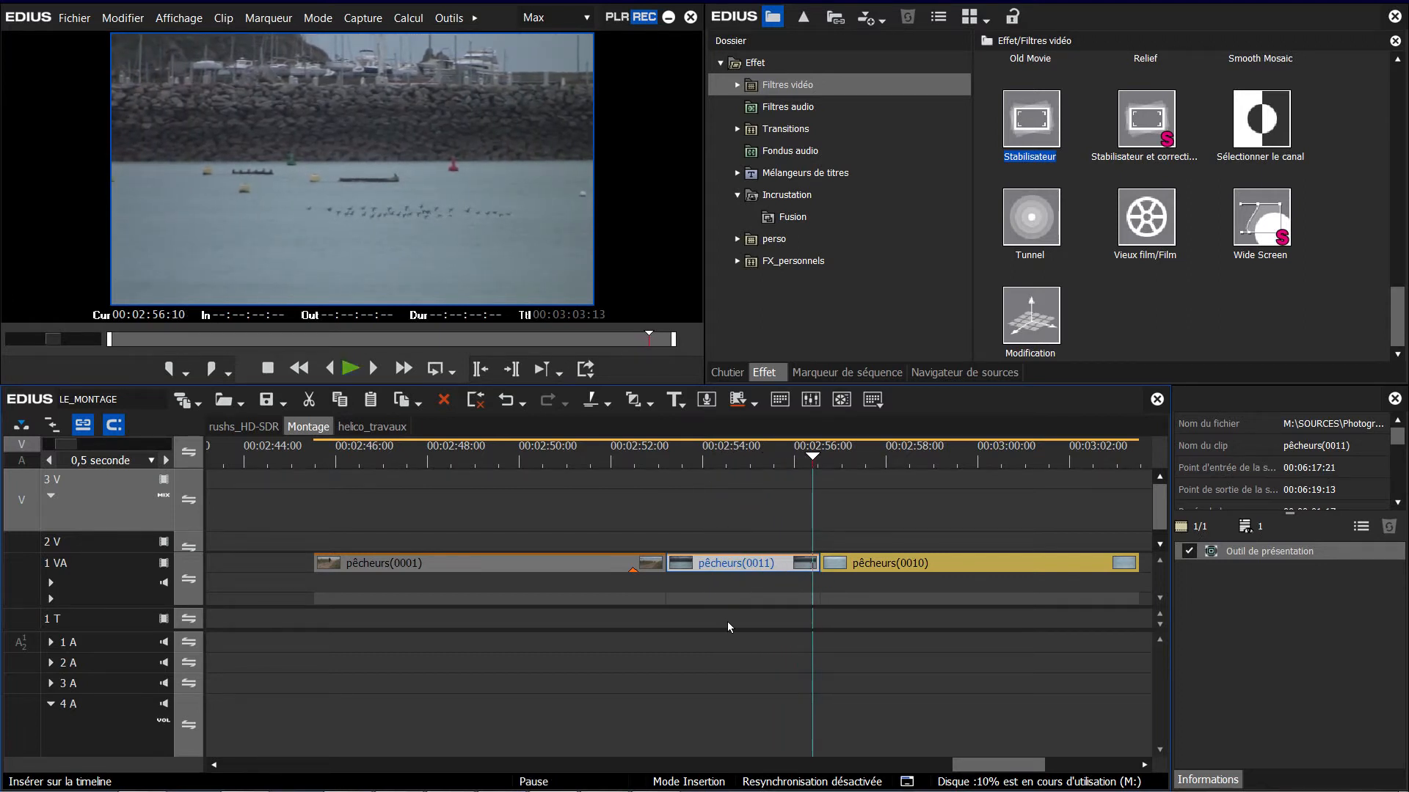
pyautogui.click(508, 402)
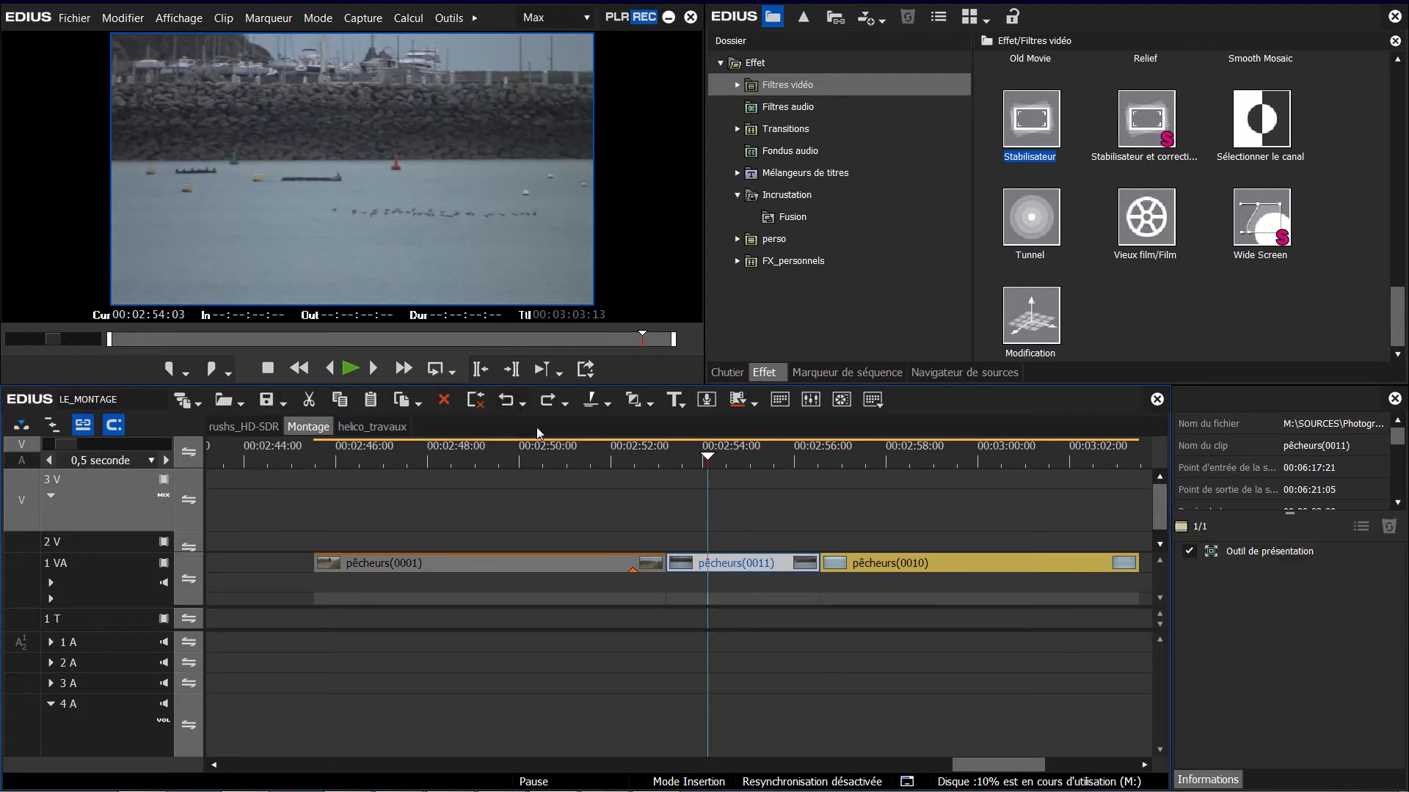
# - Set the pêcheurs(0001) clip to play in reverse at 50 % speed, with its timeline duration modified accordingly
pyautogui.moveTo(547, 459); pyautogui.dragTo(516, 461)
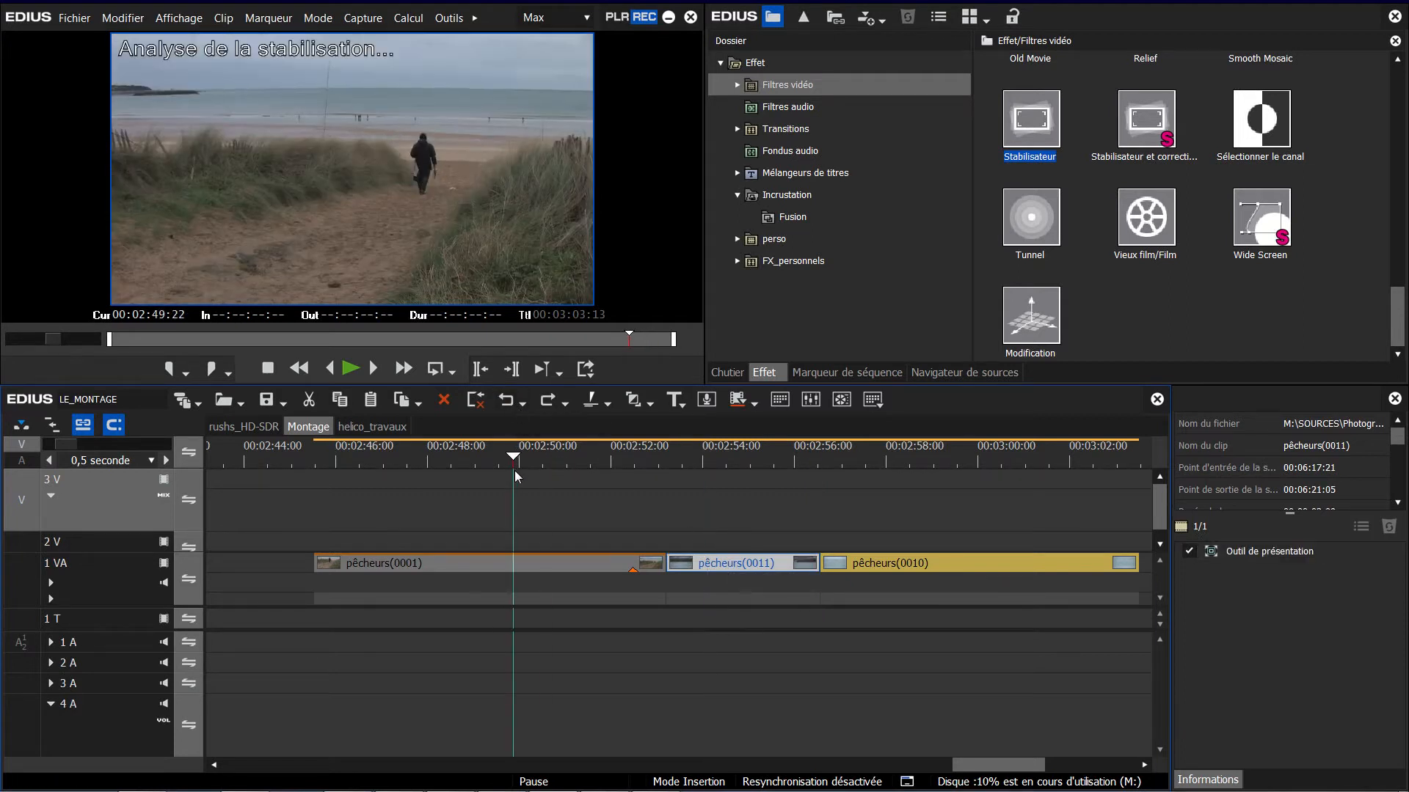
pyautogui.rightClick(545, 567)
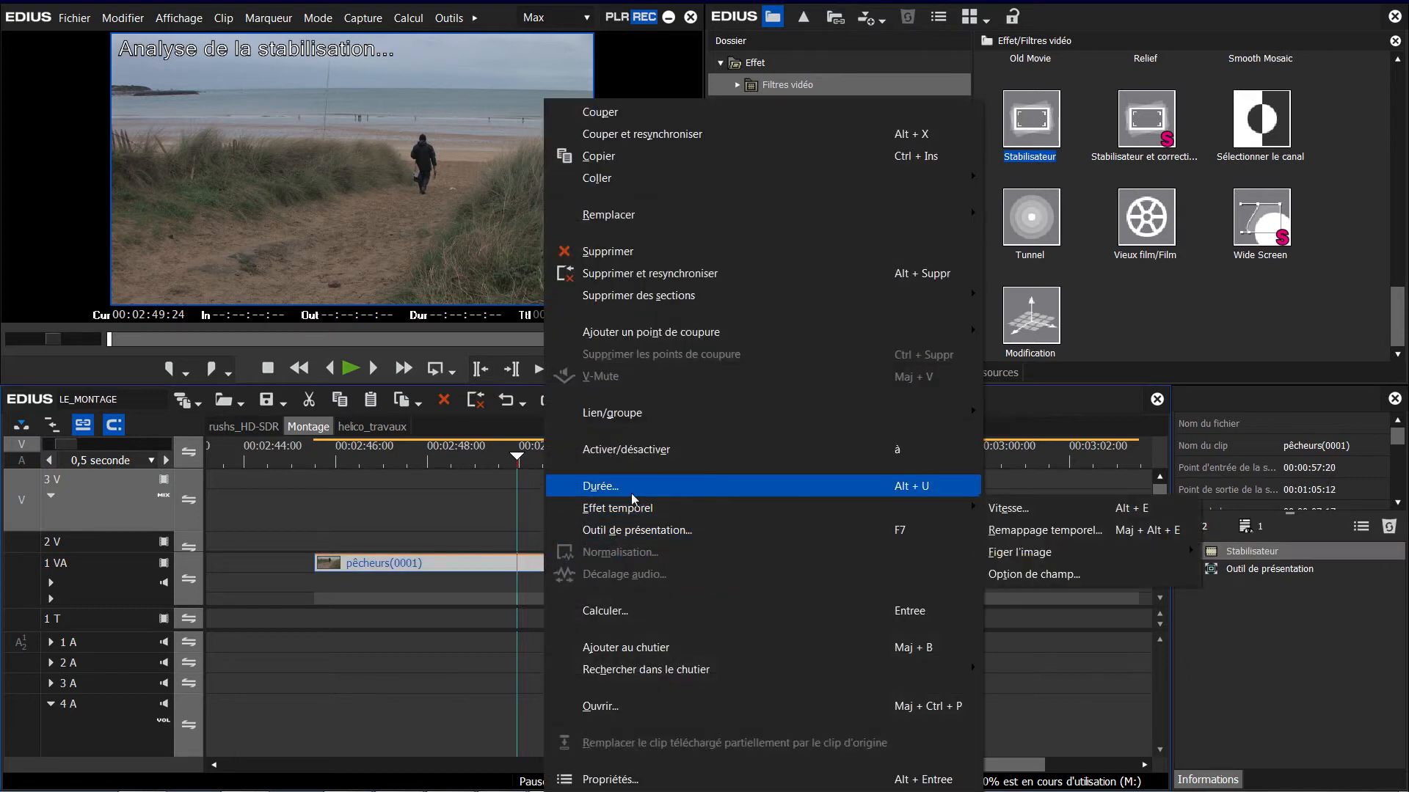
pyautogui.moveTo(620, 507)
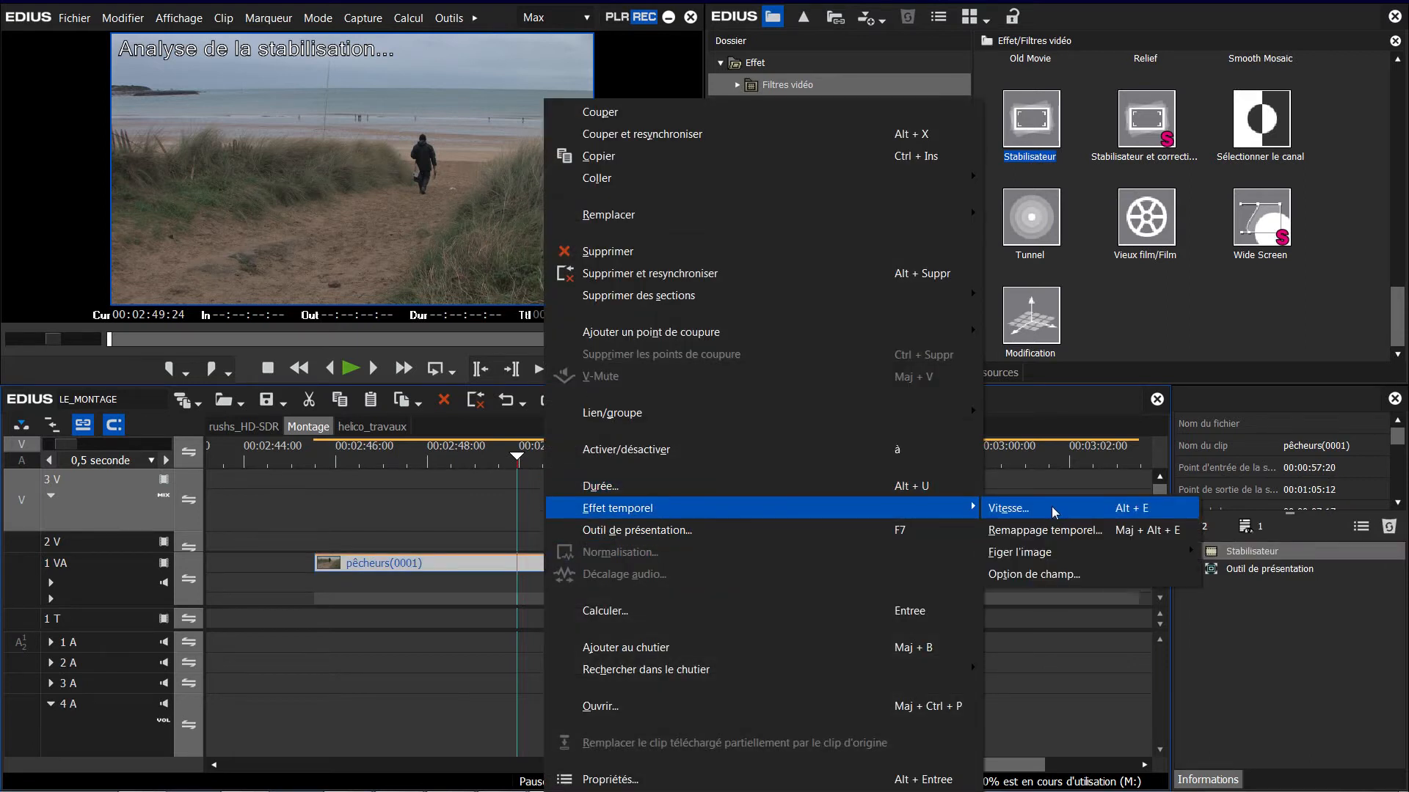
pyautogui.click(1051, 506)
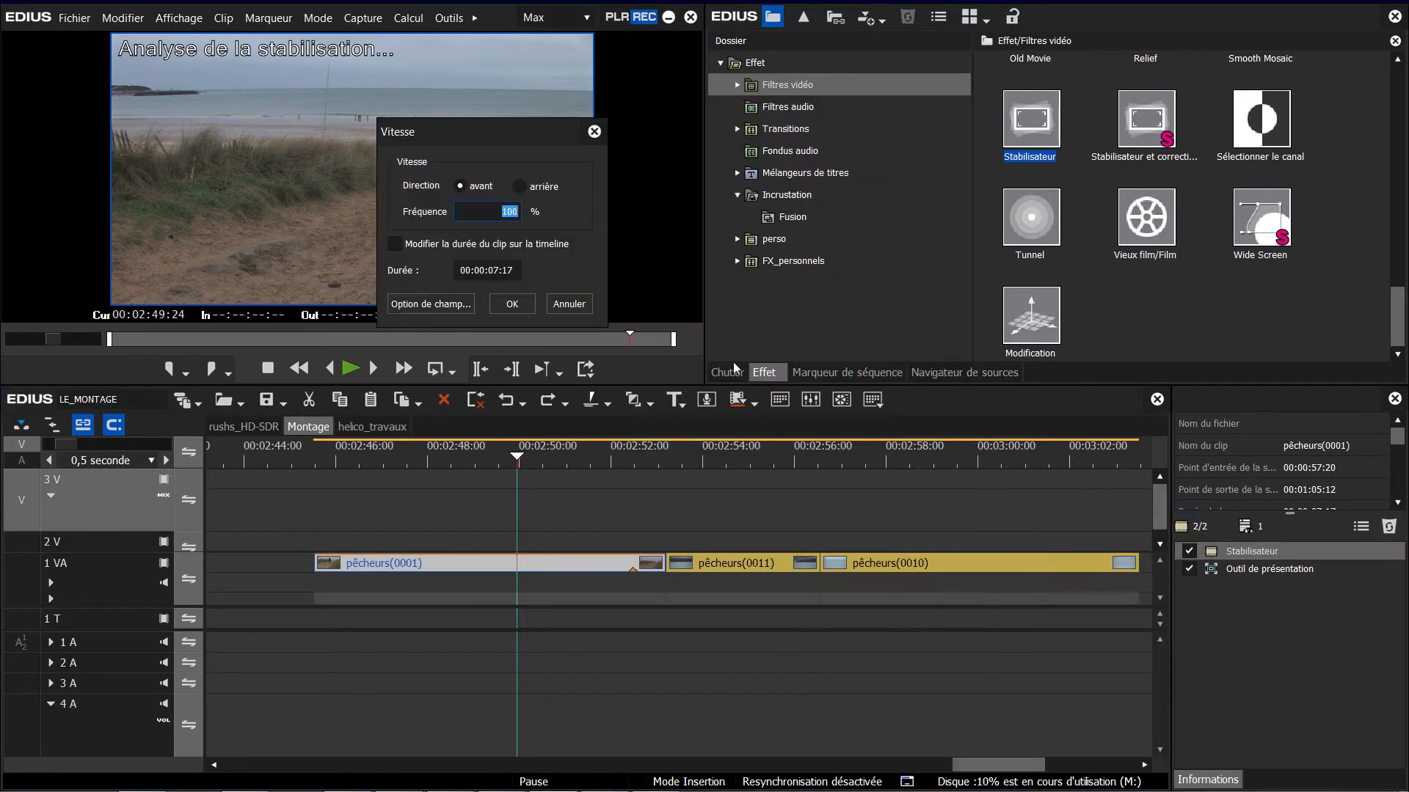
pyautogui.click(520, 187)
pyautogui.moveTo(489, 130); pyautogui.dragTo(654, 105)
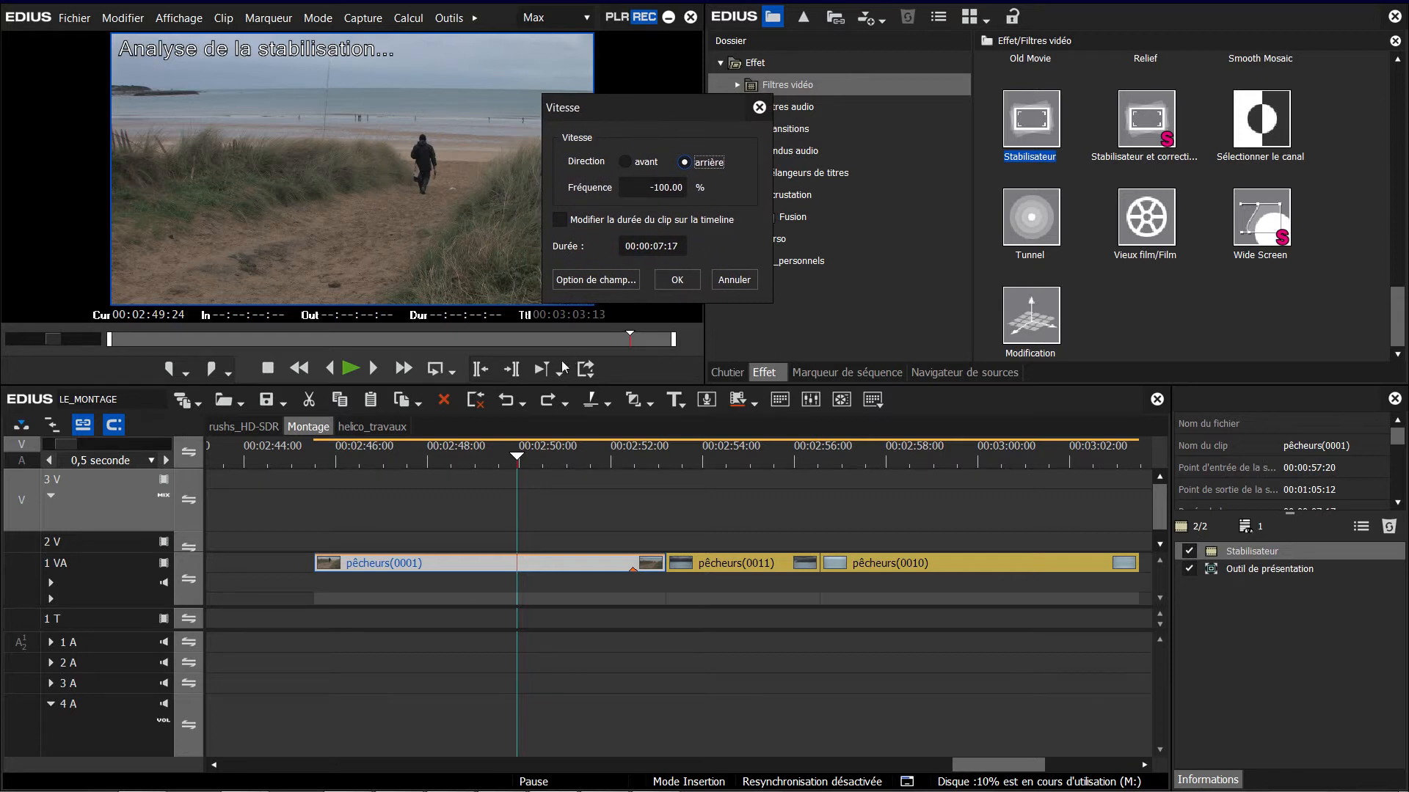
pyautogui.moveTo(655, 189); pyautogui.dragTo(695, 189)
pyautogui.write('50')
pyautogui.click(595, 224)
pyautogui.click(676, 284)
# - Play back the reversed pêcheurs(0001) clip and undo its speed change
pyautogui.press('space')
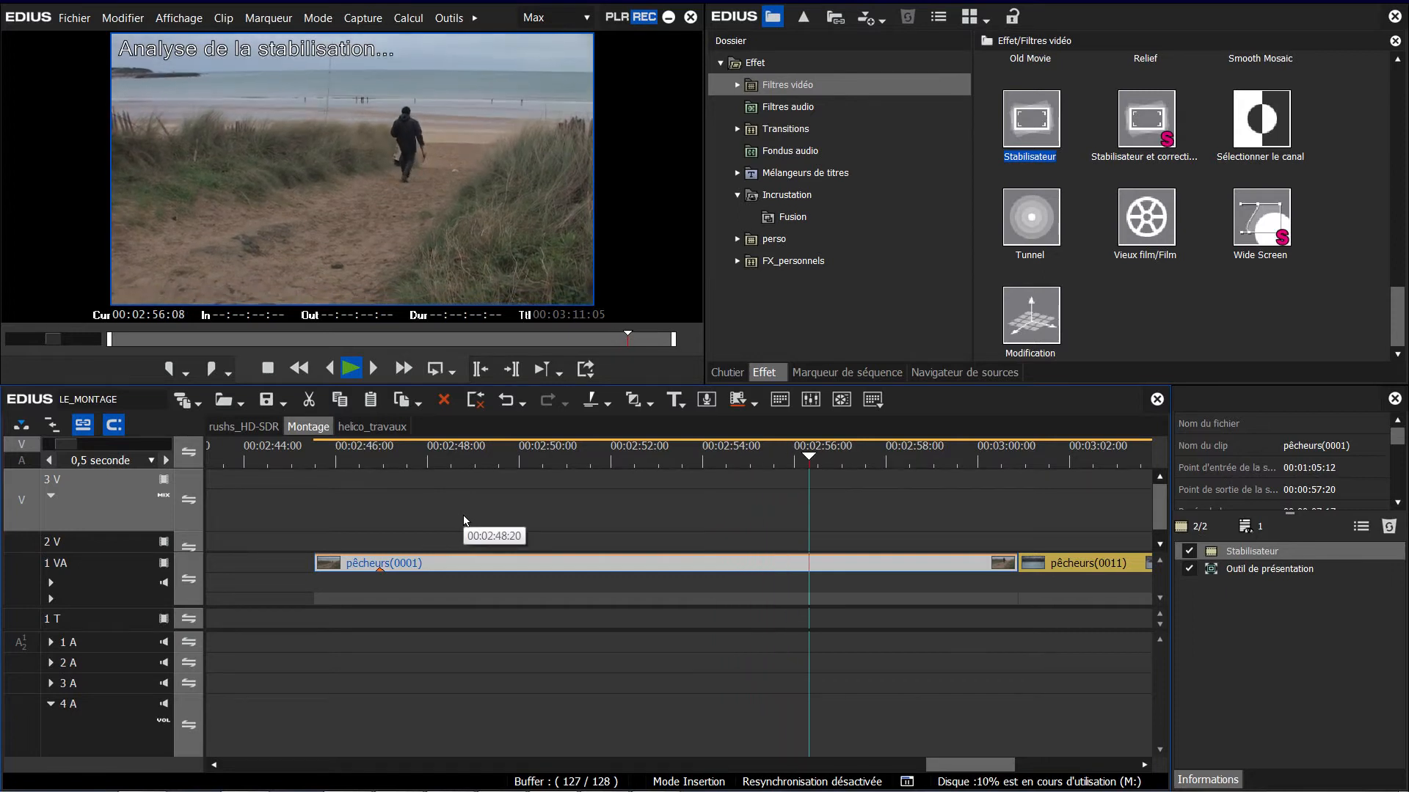
pyautogui.press('space')
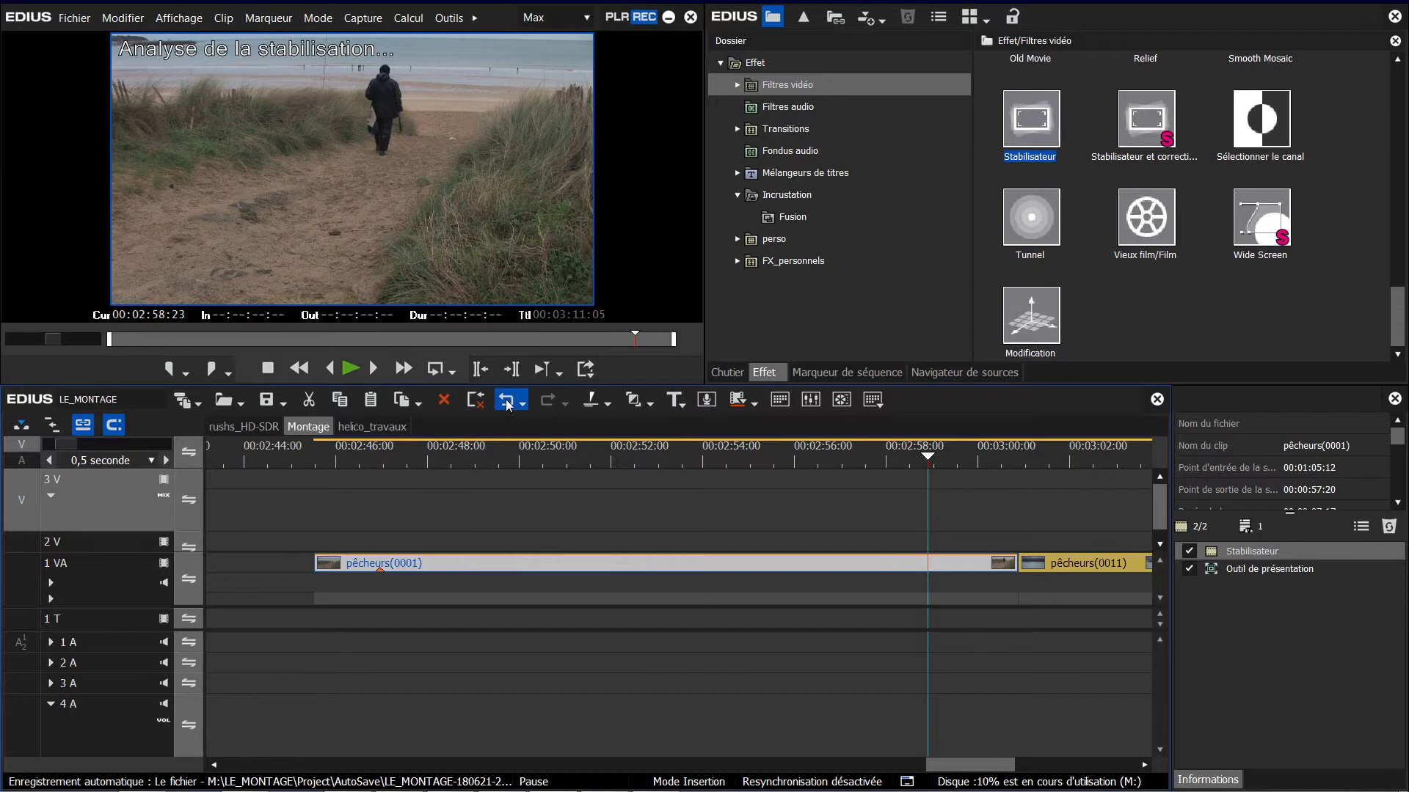
# - Examine the interpolation methods and deinterlacing choices in the speed field options of pêcheurs(0001), and close them without changes
pyautogui.rightClick(492, 562)
pyautogui.moveTo(583, 510)
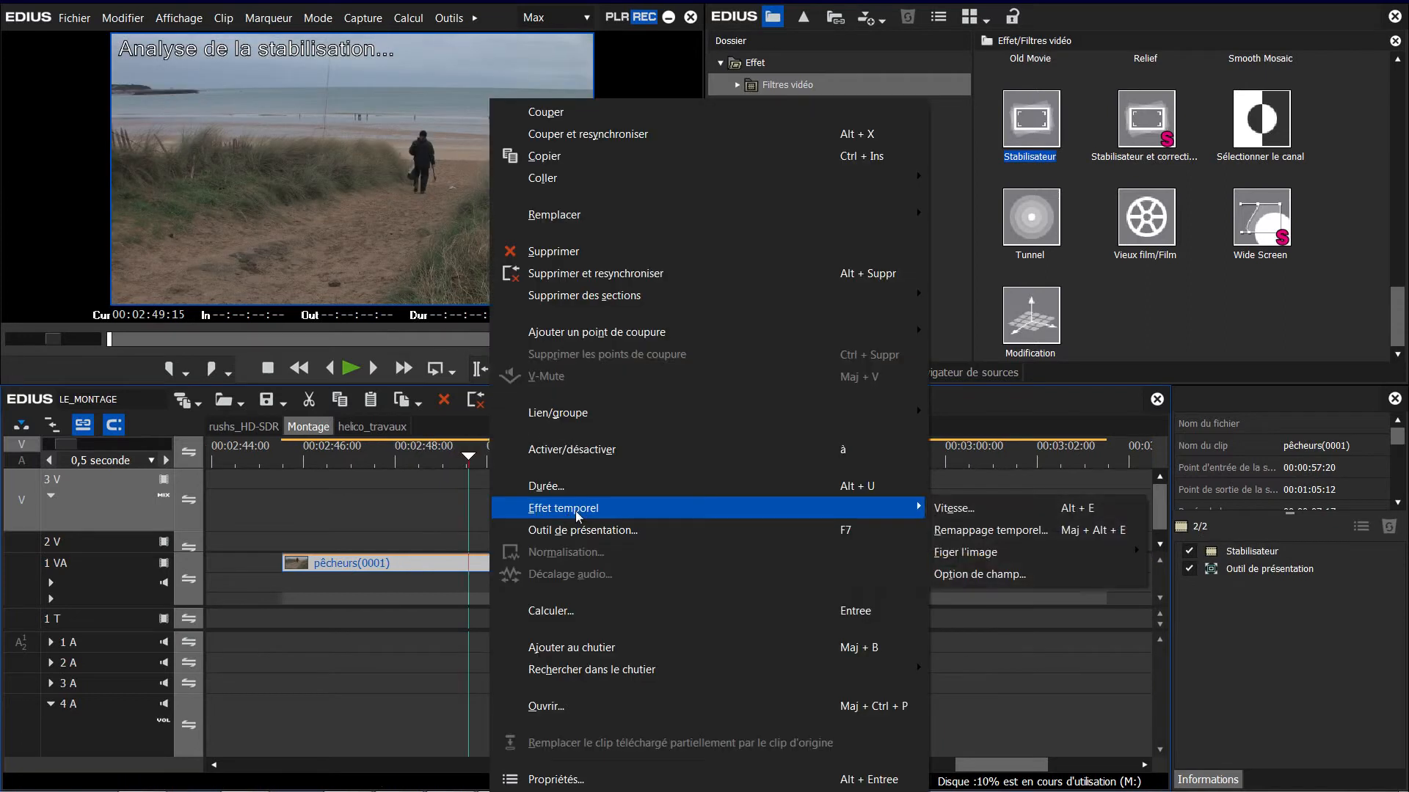
pyautogui.click(952, 509)
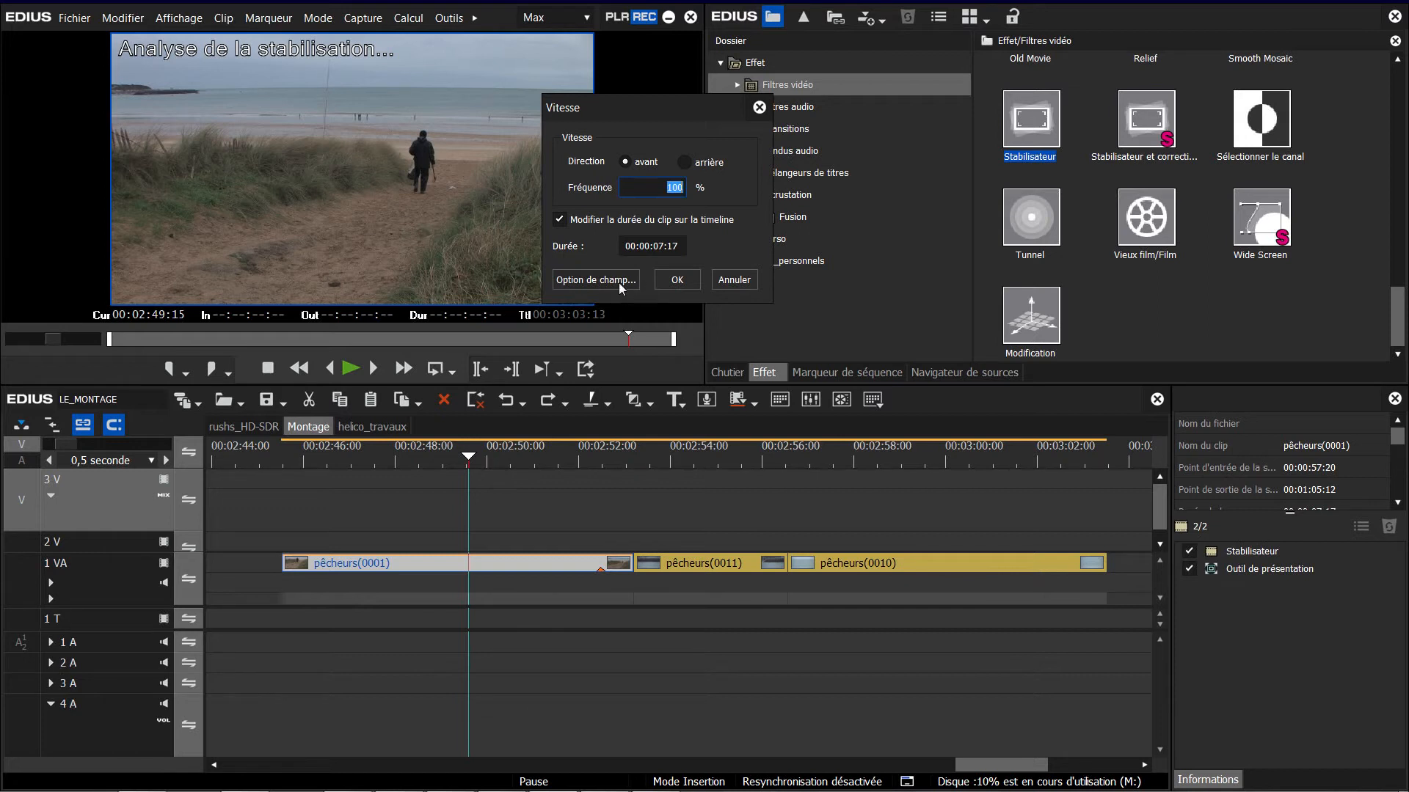
pyautogui.click(606, 278)
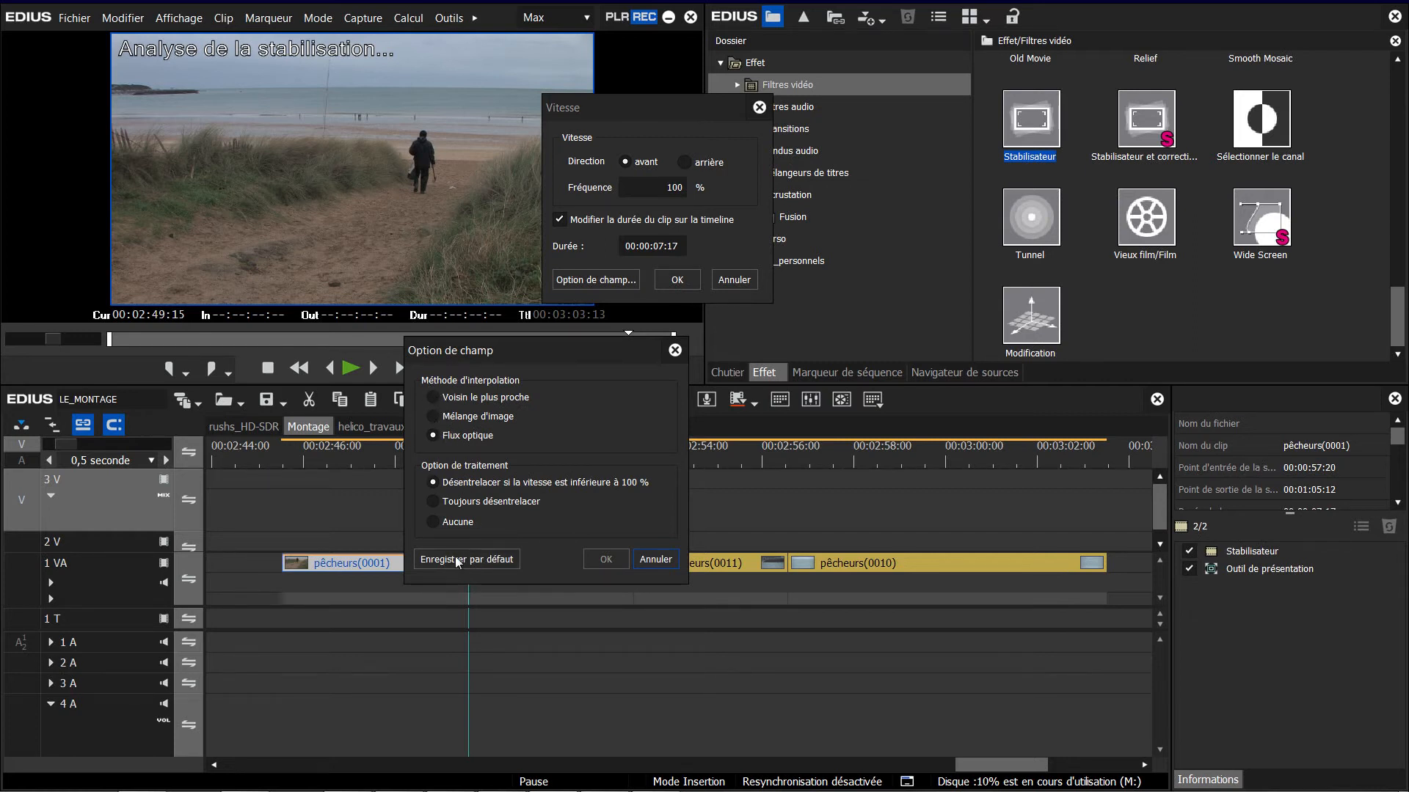
pyautogui.click(648, 559)
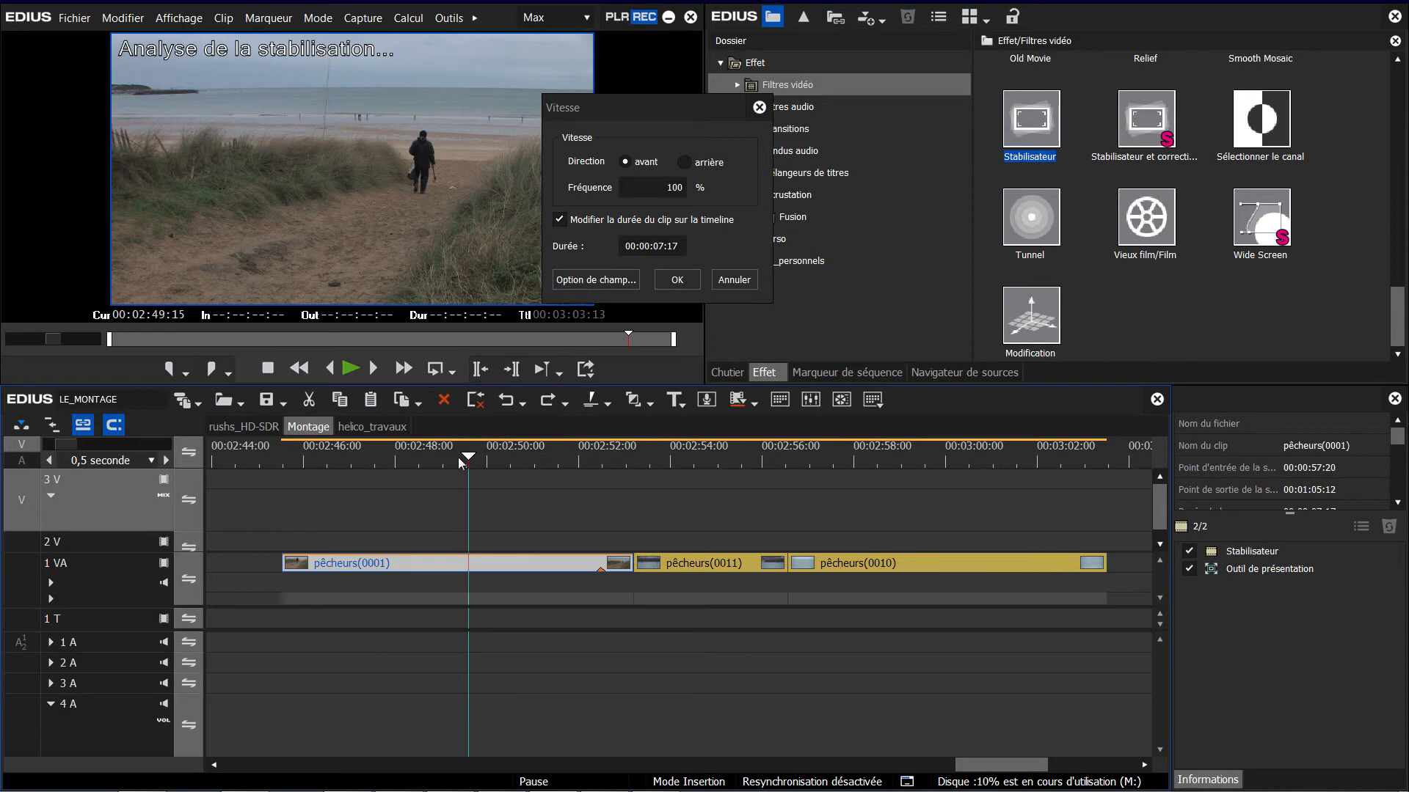
# - Cut the pêcheurs(0001) clip at two points, the second at 00:02:48:18, to isolate a short middle section
pyautogui.click(676, 279)
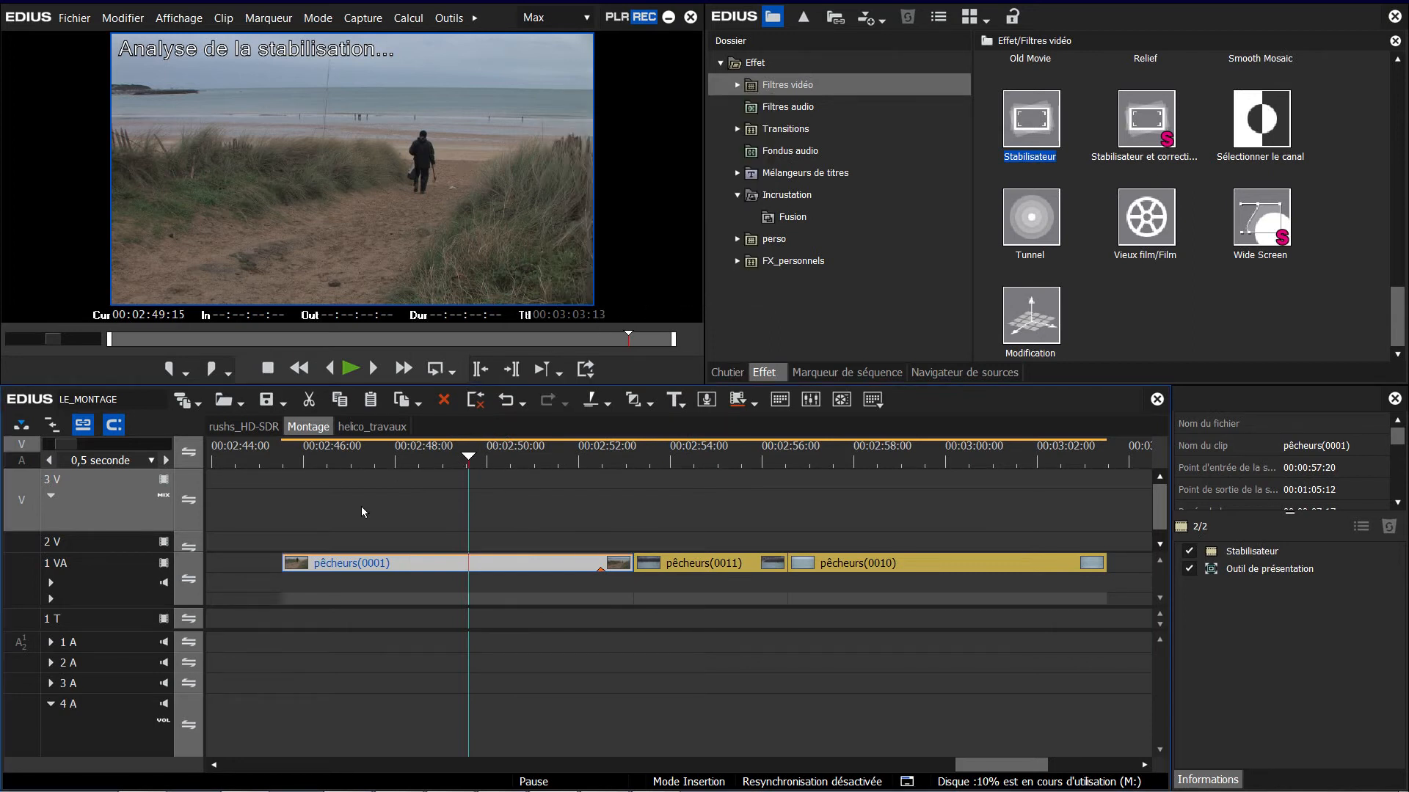
pyautogui.moveTo(467, 458); pyautogui.dragTo(427, 465)
pyautogui.press('c')
pyautogui.press('c')
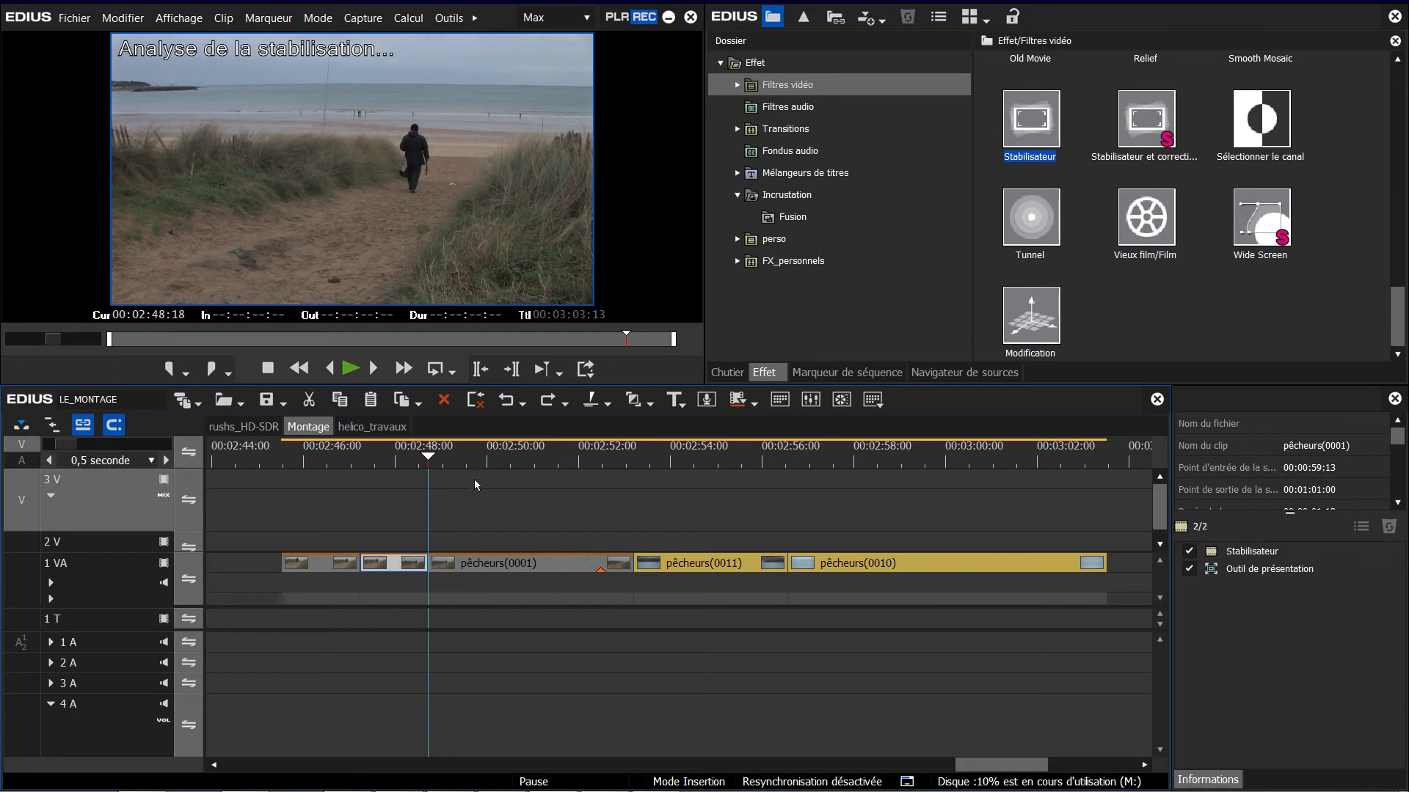
# - Set the isolated pêcheurs(0001) section's speed to 25 % with its timeline duration modified accordingly, and play it back
pyautogui.rightClick(403, 561)
pyautogui.moveTo(460, 510)
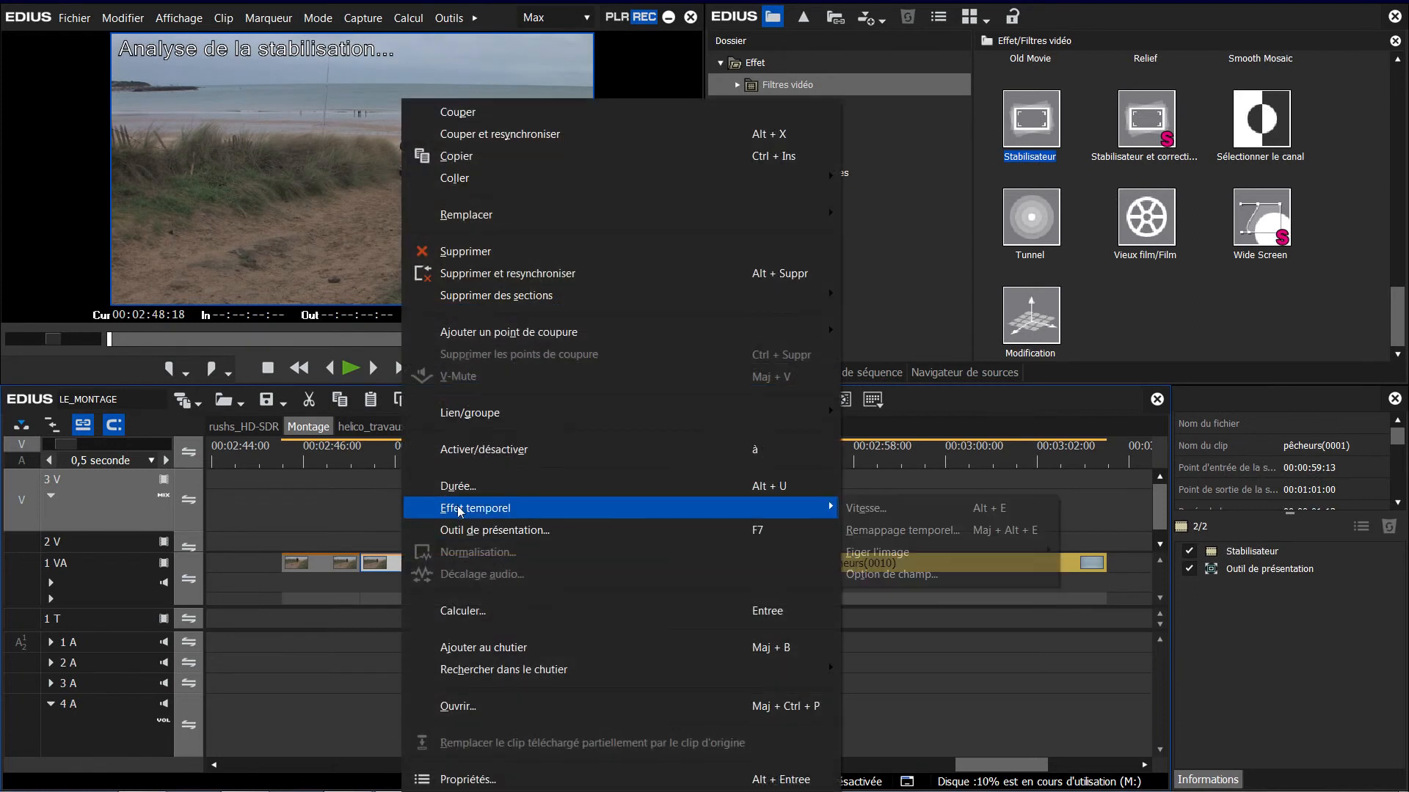
pyautogui.click(900, 509)
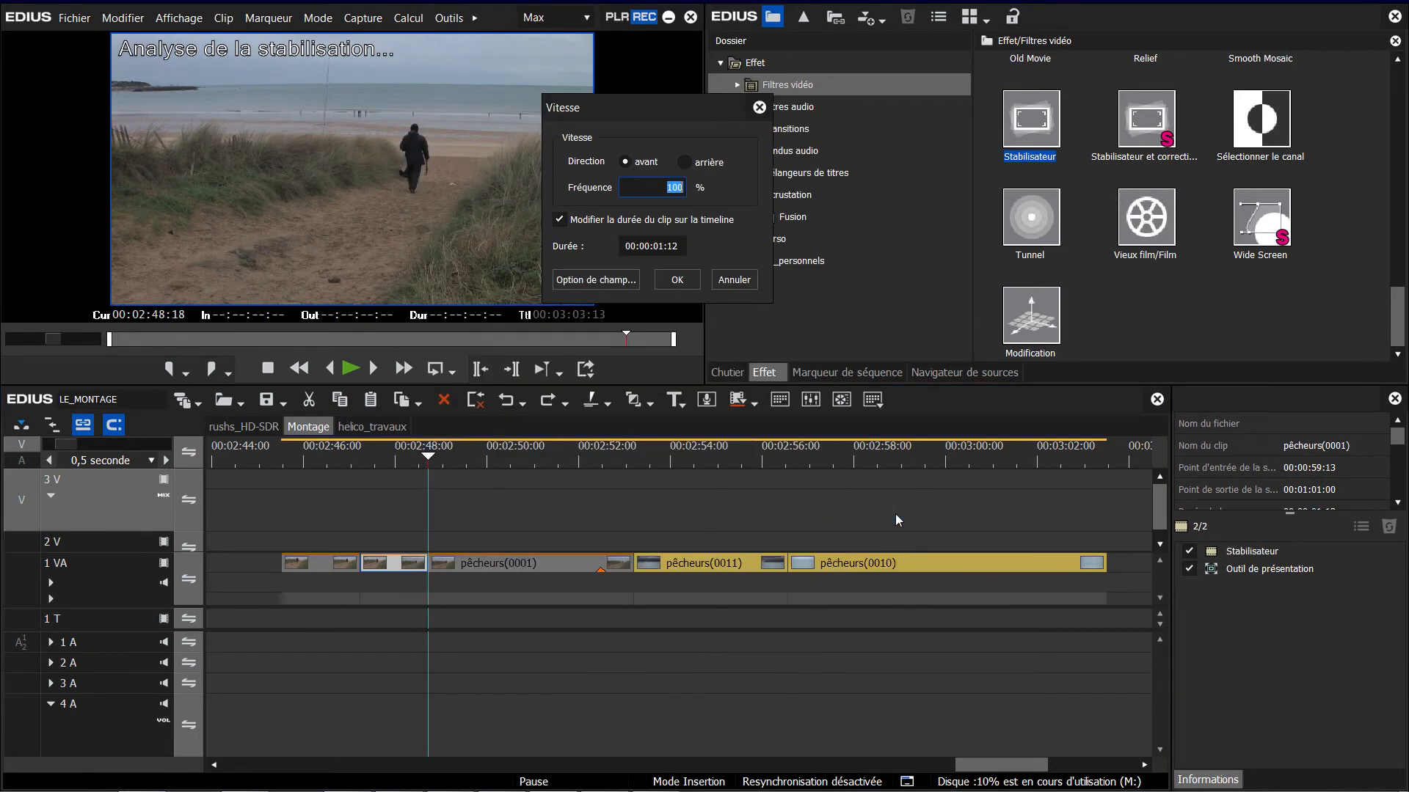
pyautogui.write('25')
pyautogui.press('Return')
pyautogui.press('space')
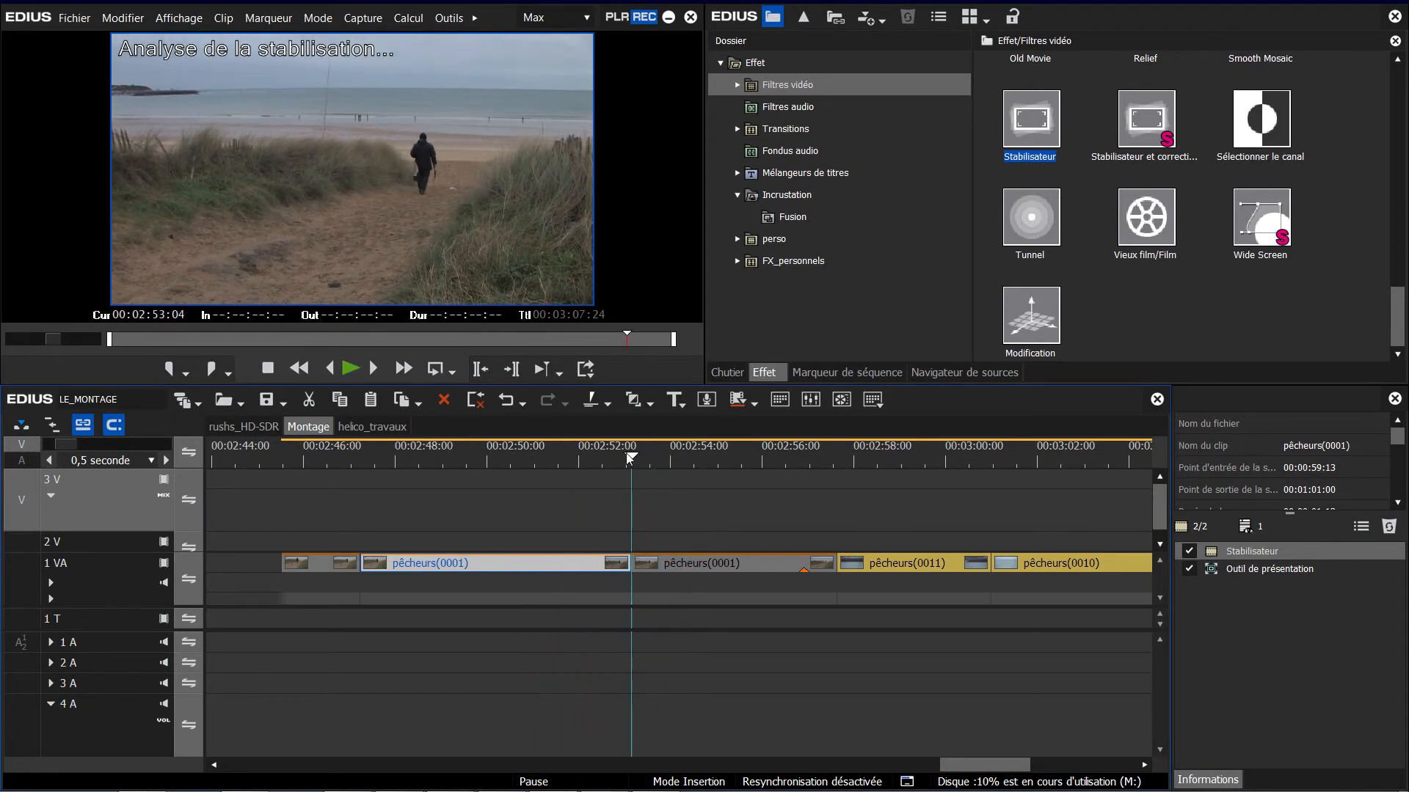
# - Duplicate the slowed pêcheurs(0001) section directly after itself and set the copy's interpolation method to Voisin le plus proche
pyautogui.click(421, 501)
pyautogui.moveTo(441, 560); pyautogui.dragTo(702, 563)
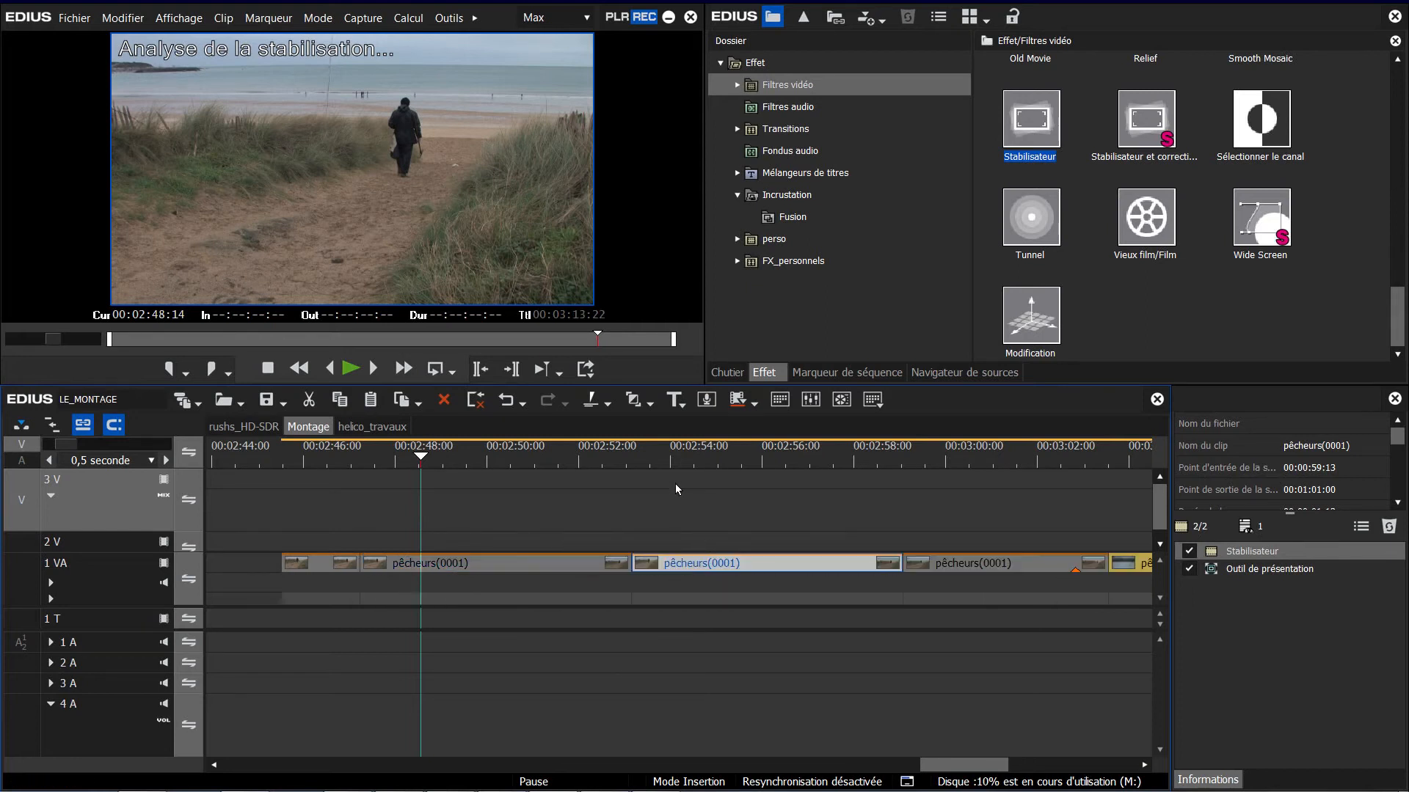
pyautogui.rightClick(697, 559)
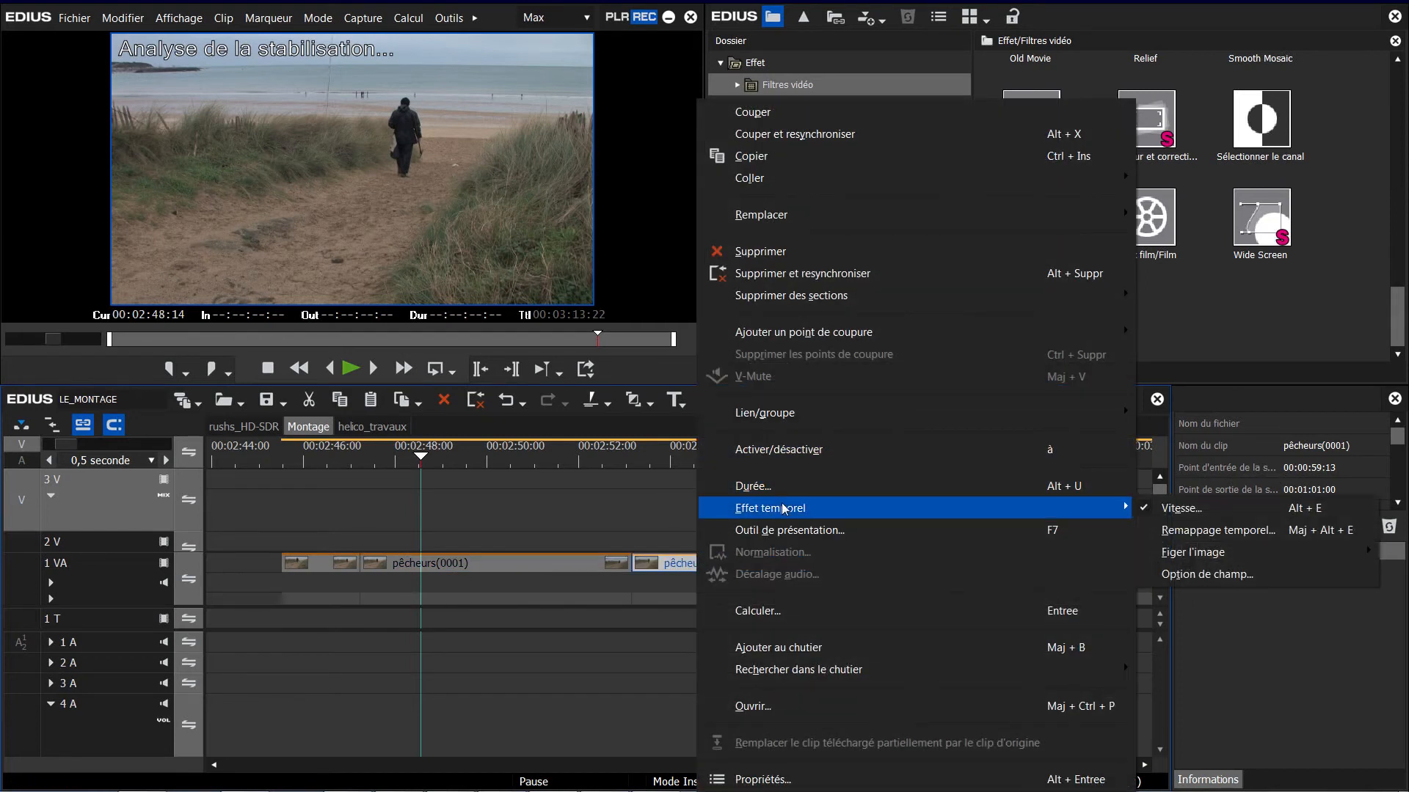
pyautogui.moveTo(1109, 508)
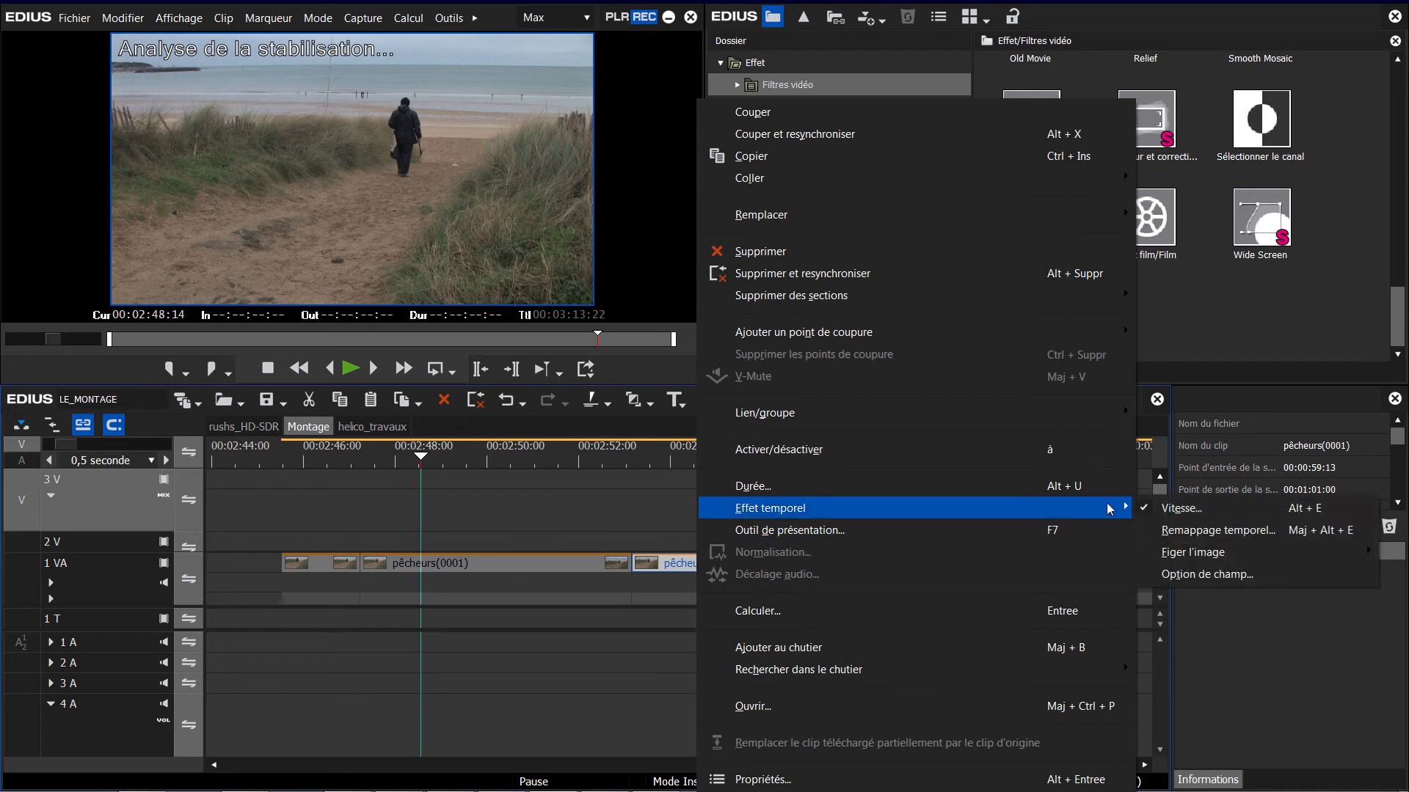
pyautogui.click(1182, 508)
pyautogui.click(615, 279)
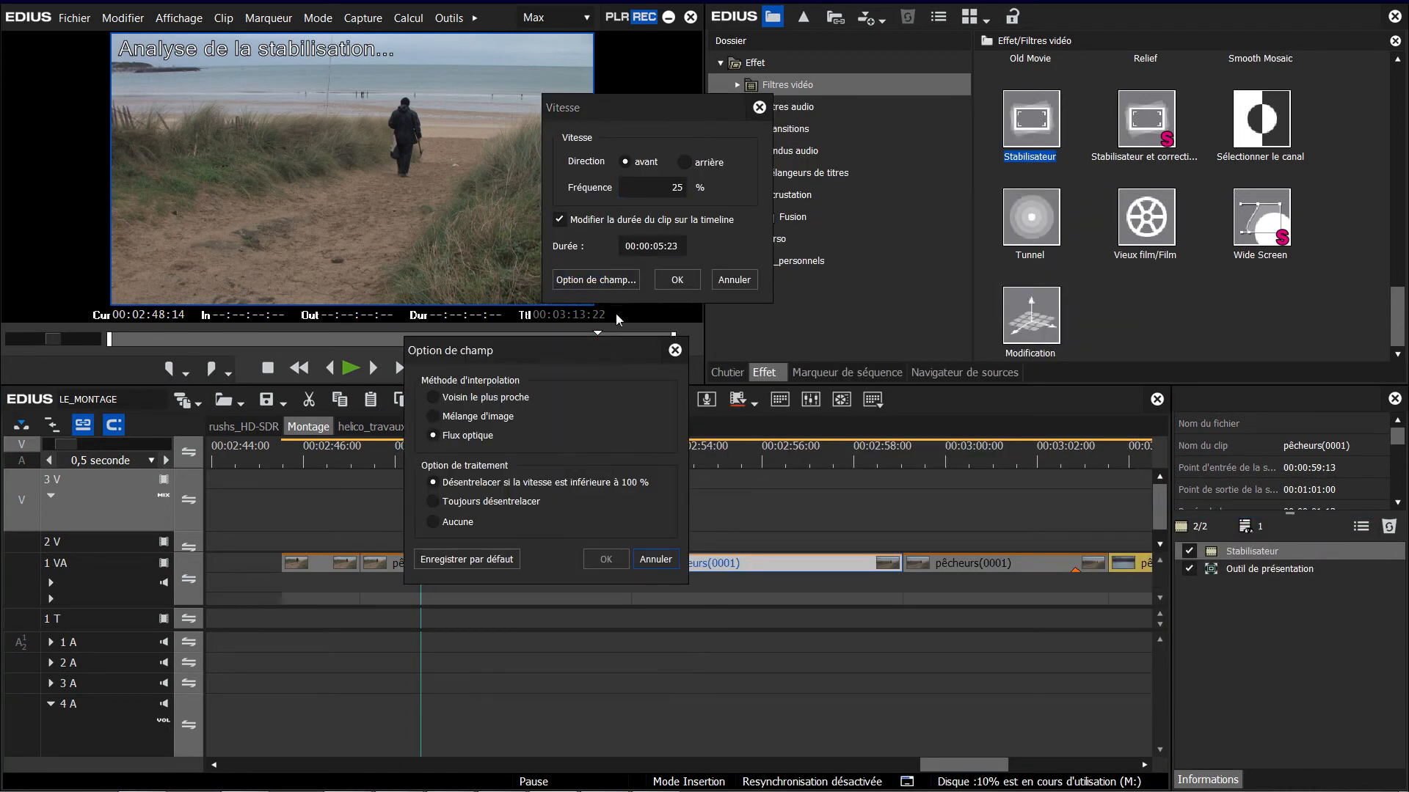
pyautogui.click(437, 398)
pyautogui.click(606, 559)
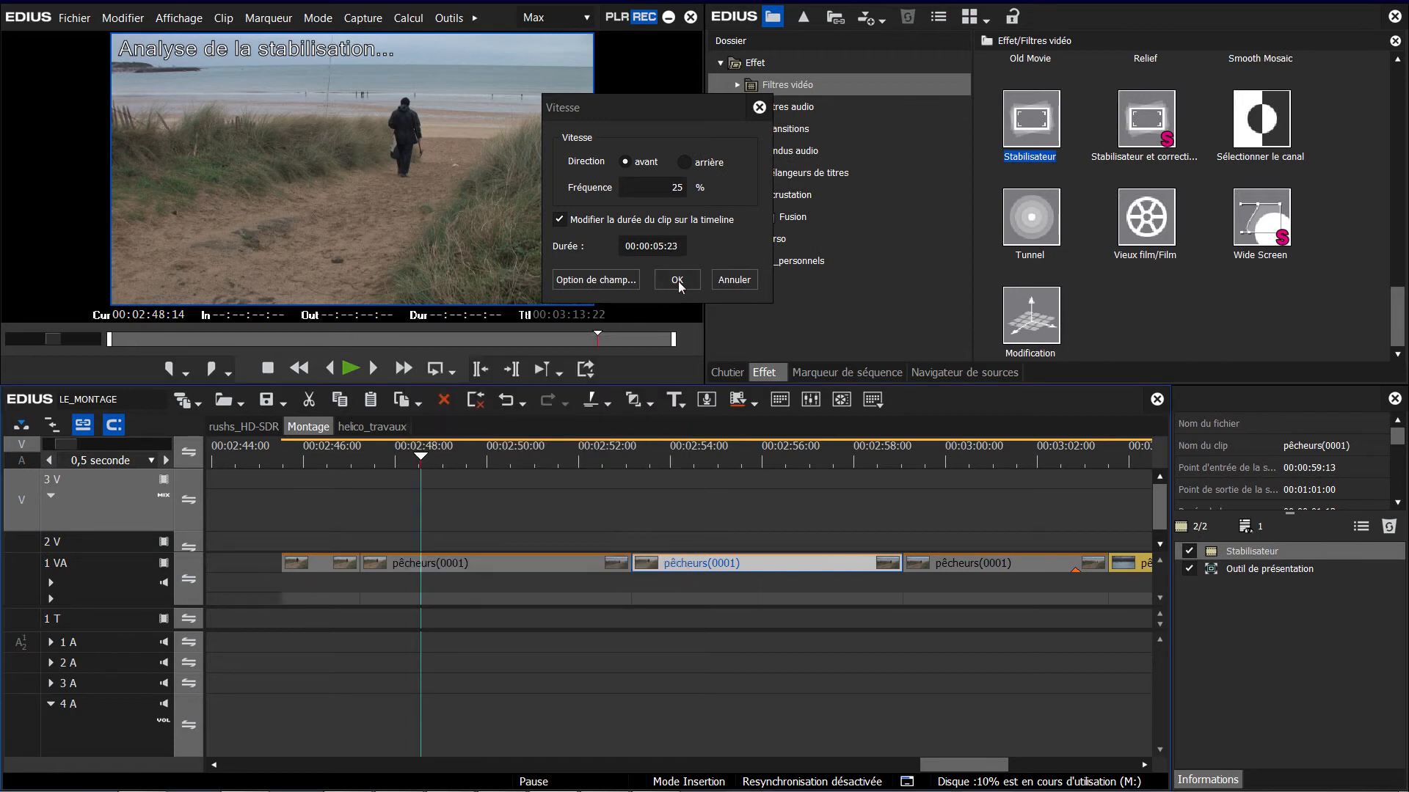
pyautogui.click(677, 280)
# - Play back the two slowed pêcheurs(0001) sections from about 00:02:48 to compare their interpolation
pyautogui.moveTo(416, 465); pyautogui.dragTo(382, 521)
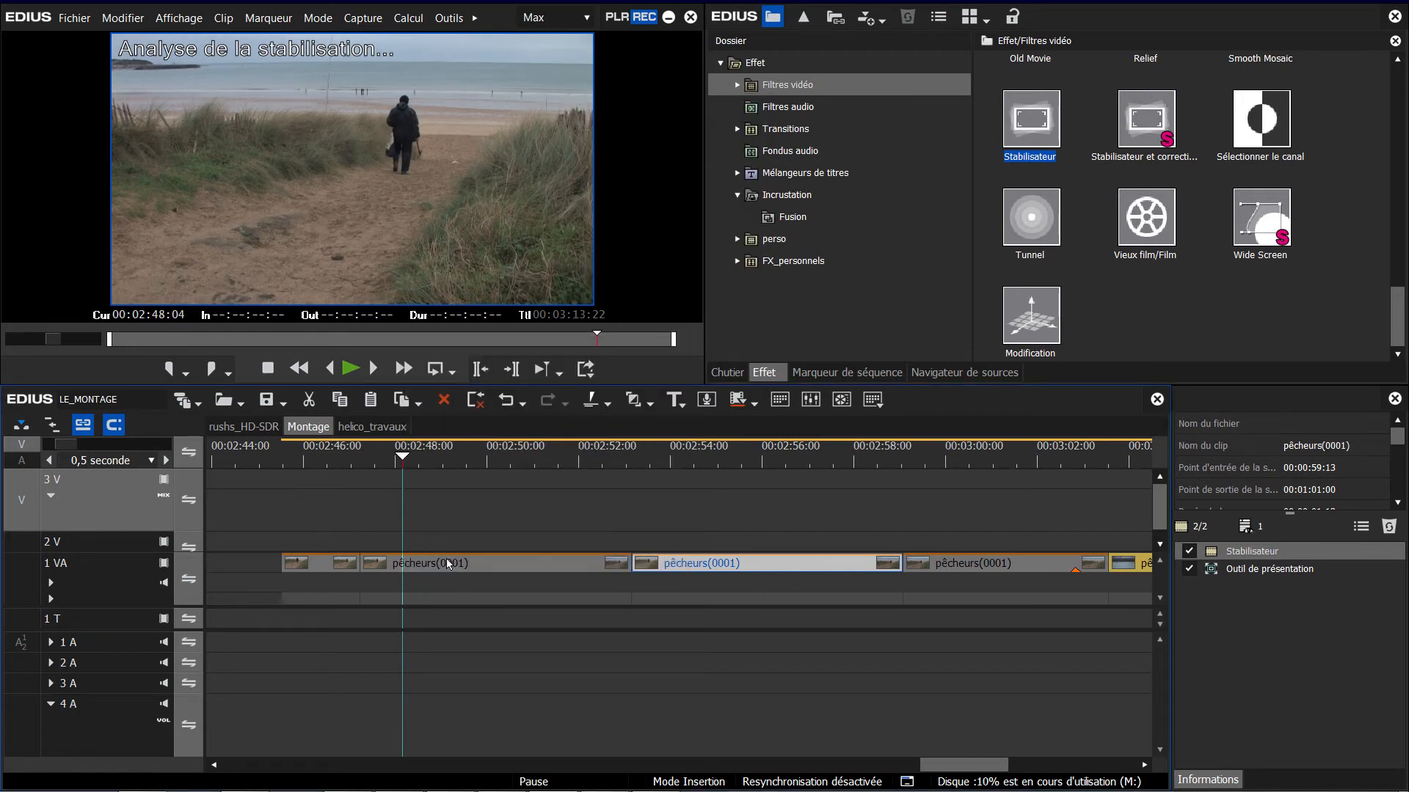
pyautogui.press('space')
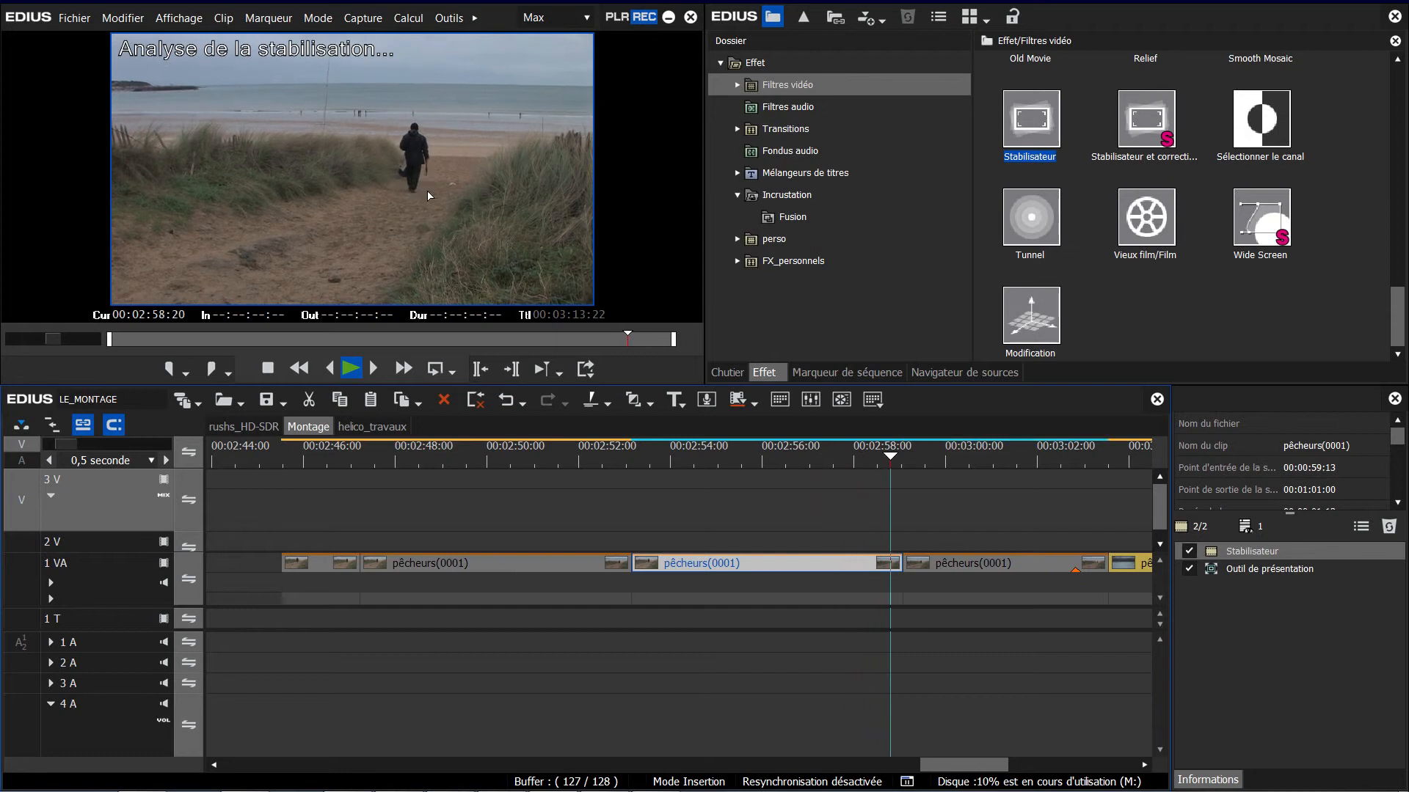
pyautogui.click(938, 460)
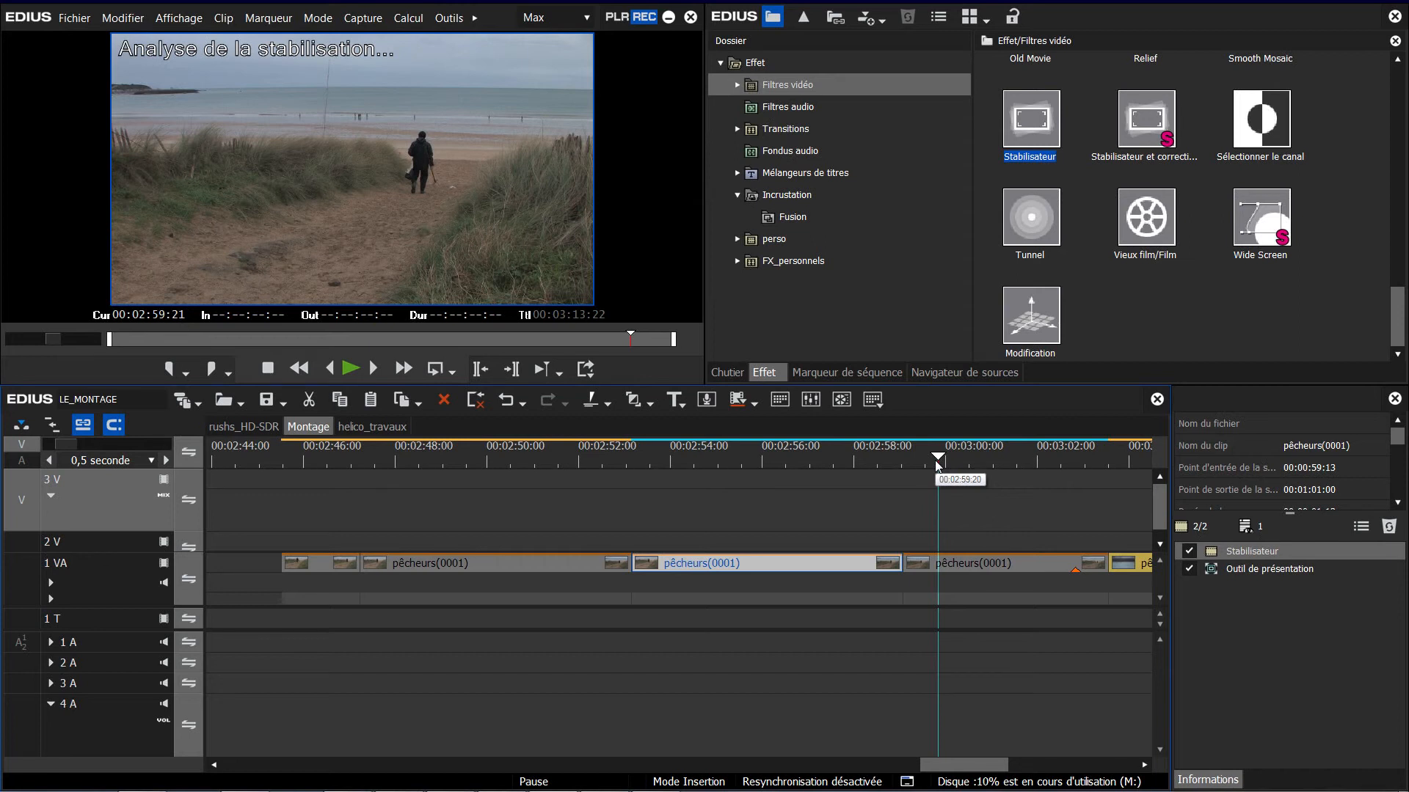
pyautogui.click(410, 467)
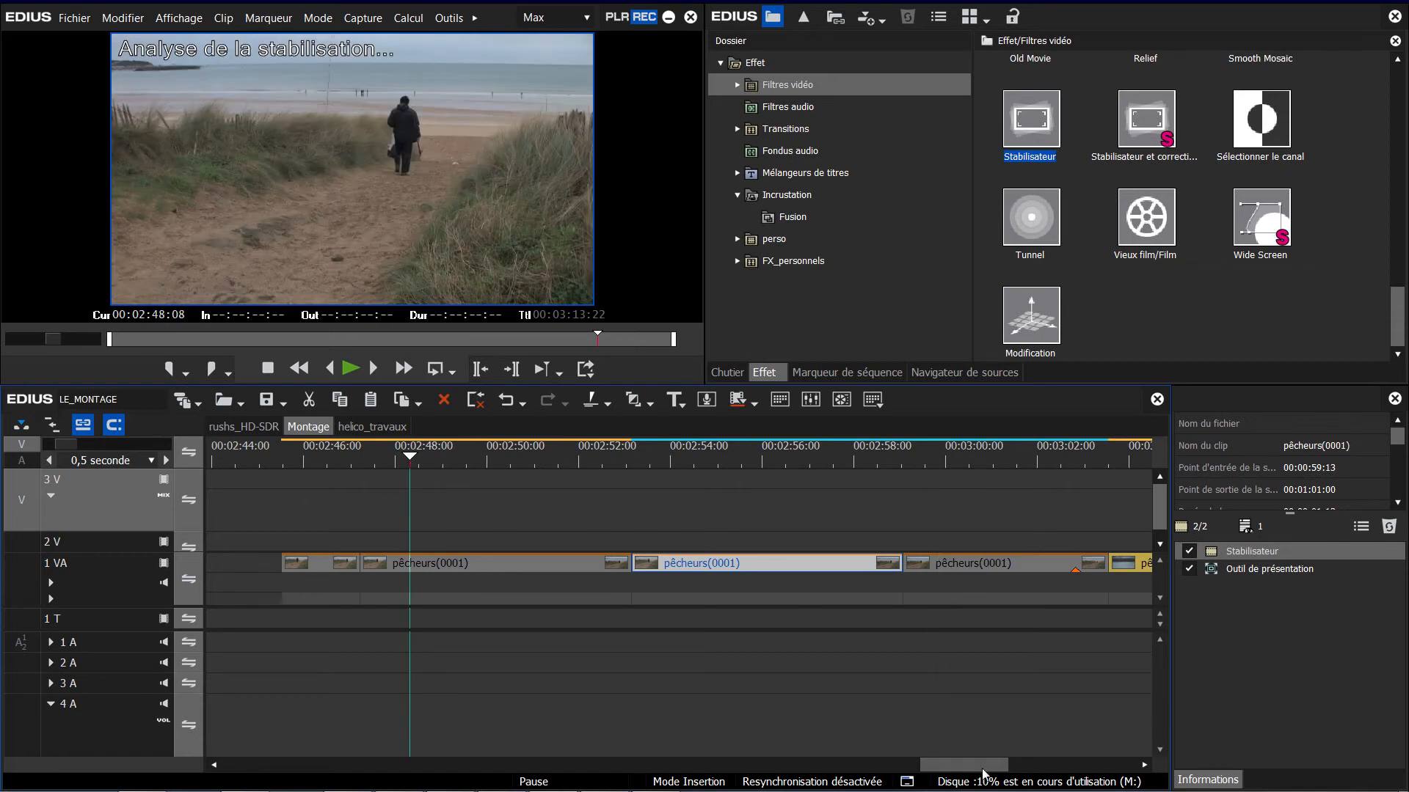
# - Examine the interpolation and processing choices in the first slowed section's field options, and close them without changes
pyautogui.moveTo(984, 770); pyautogui.dragTo(998, 770)
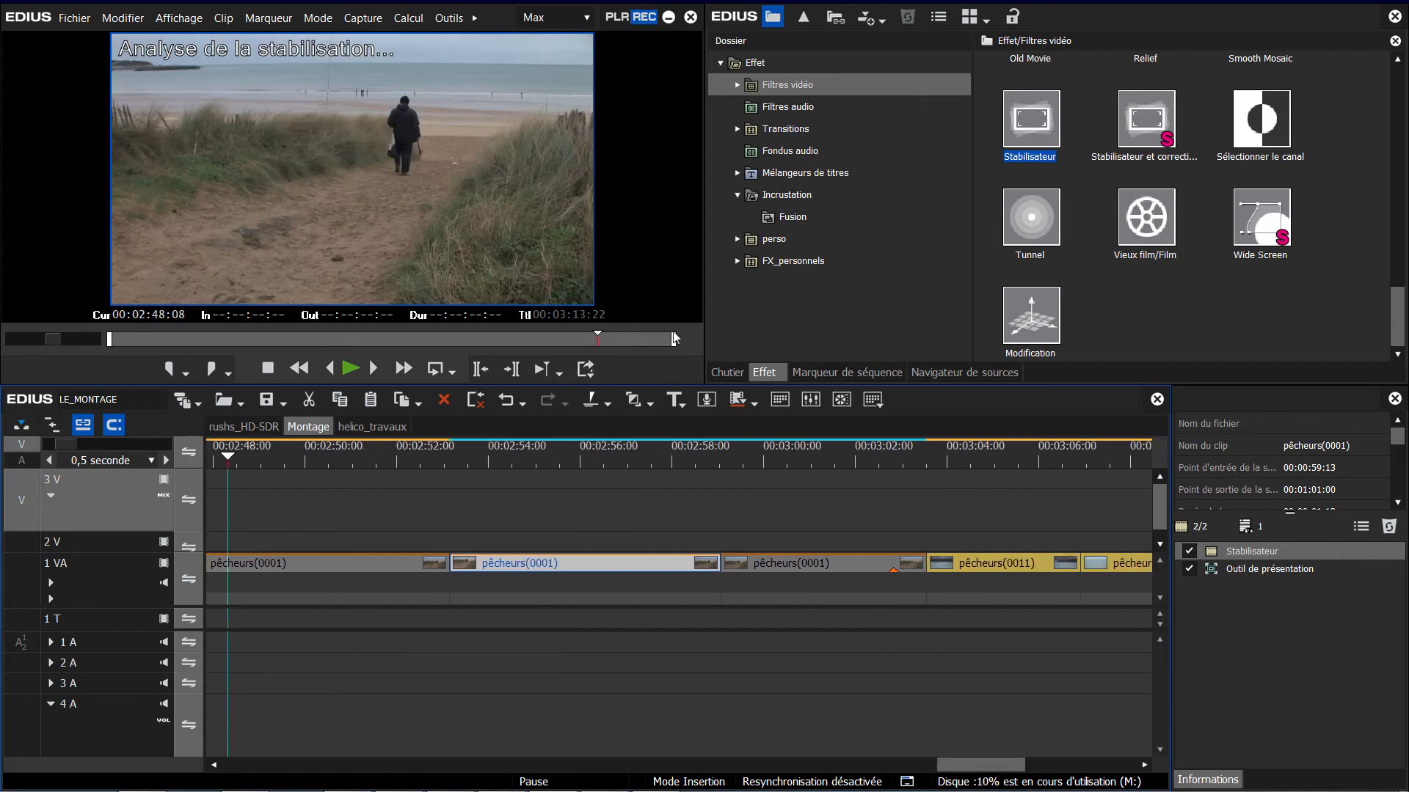
pyautogui.rightClick(340, 567)
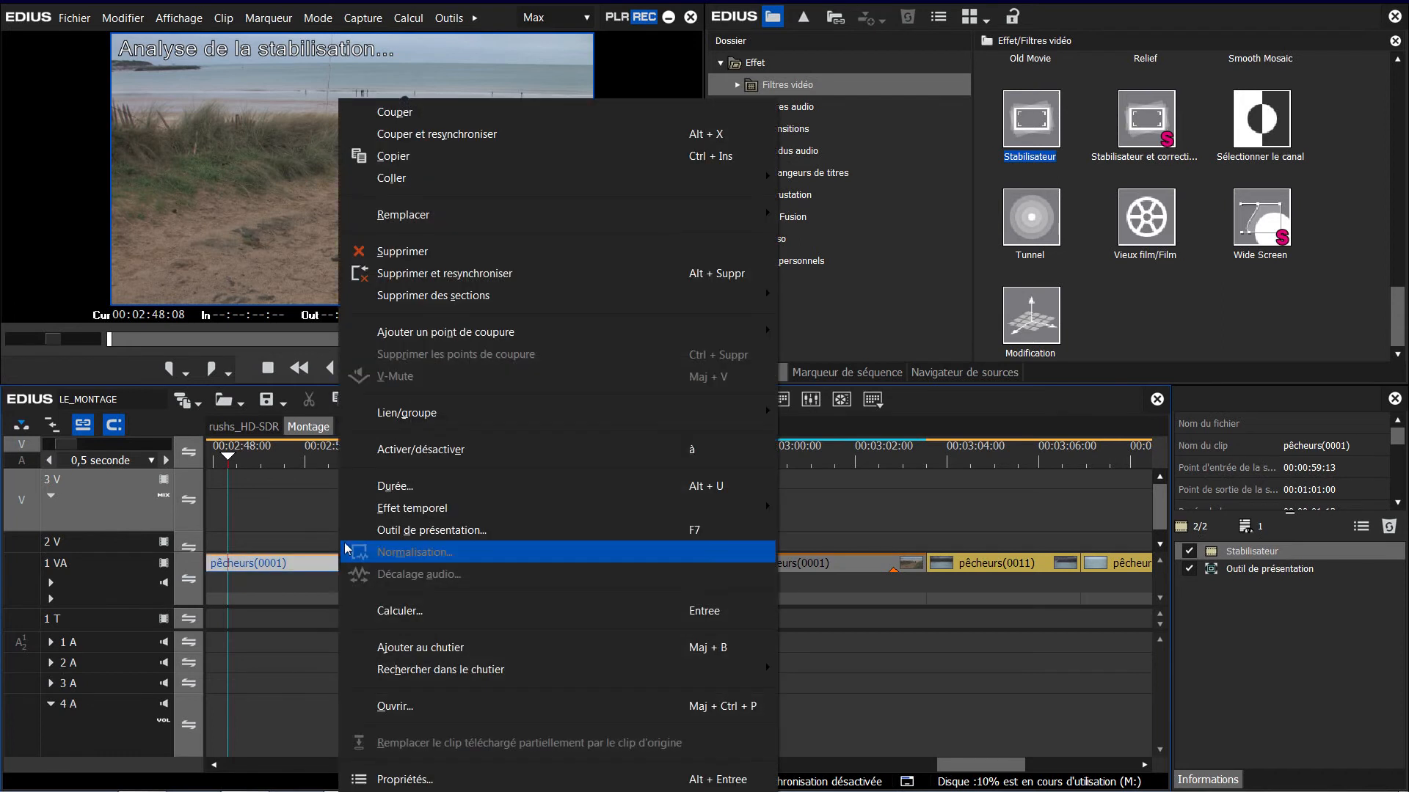
pyautogui.moveTo(359, 514)
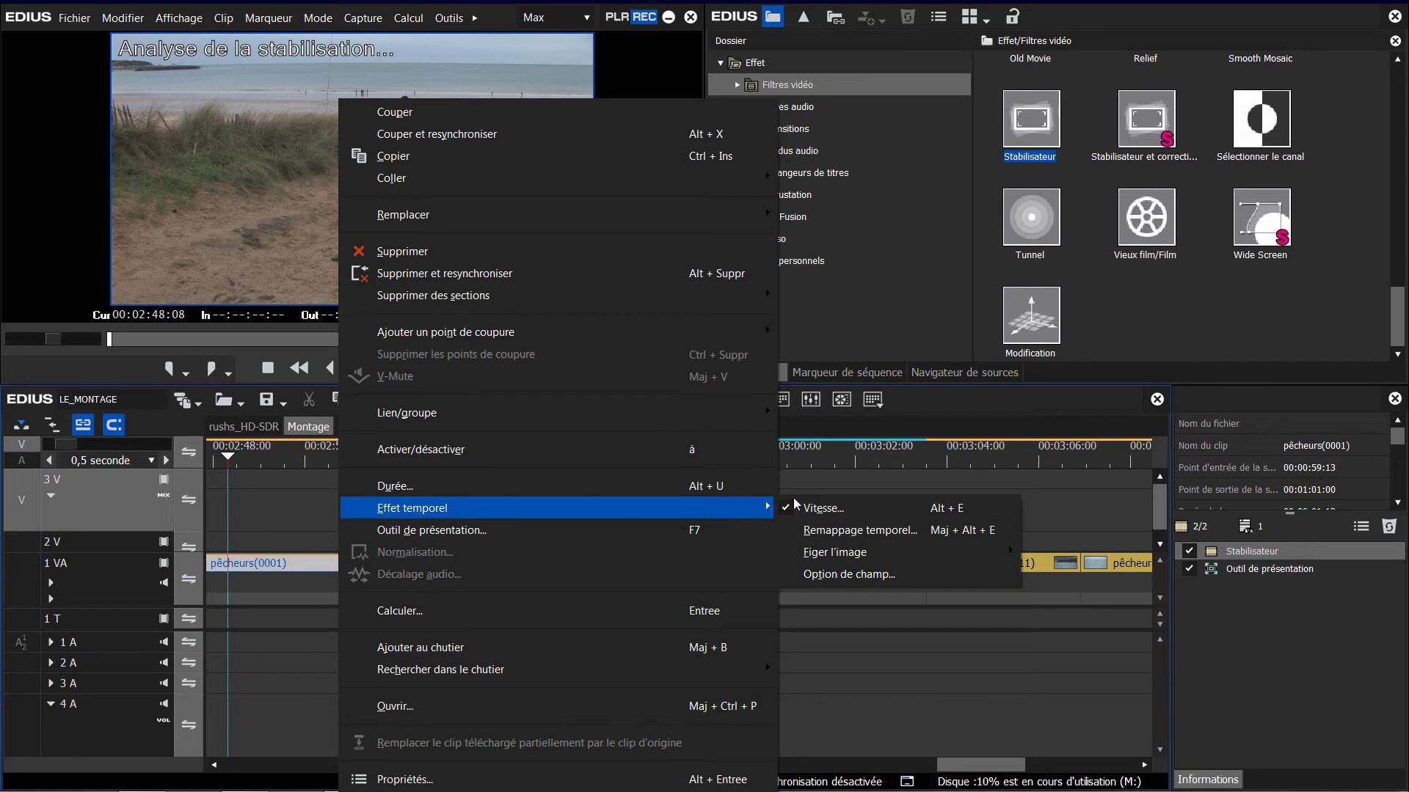
pyautogui.click(825, 580)
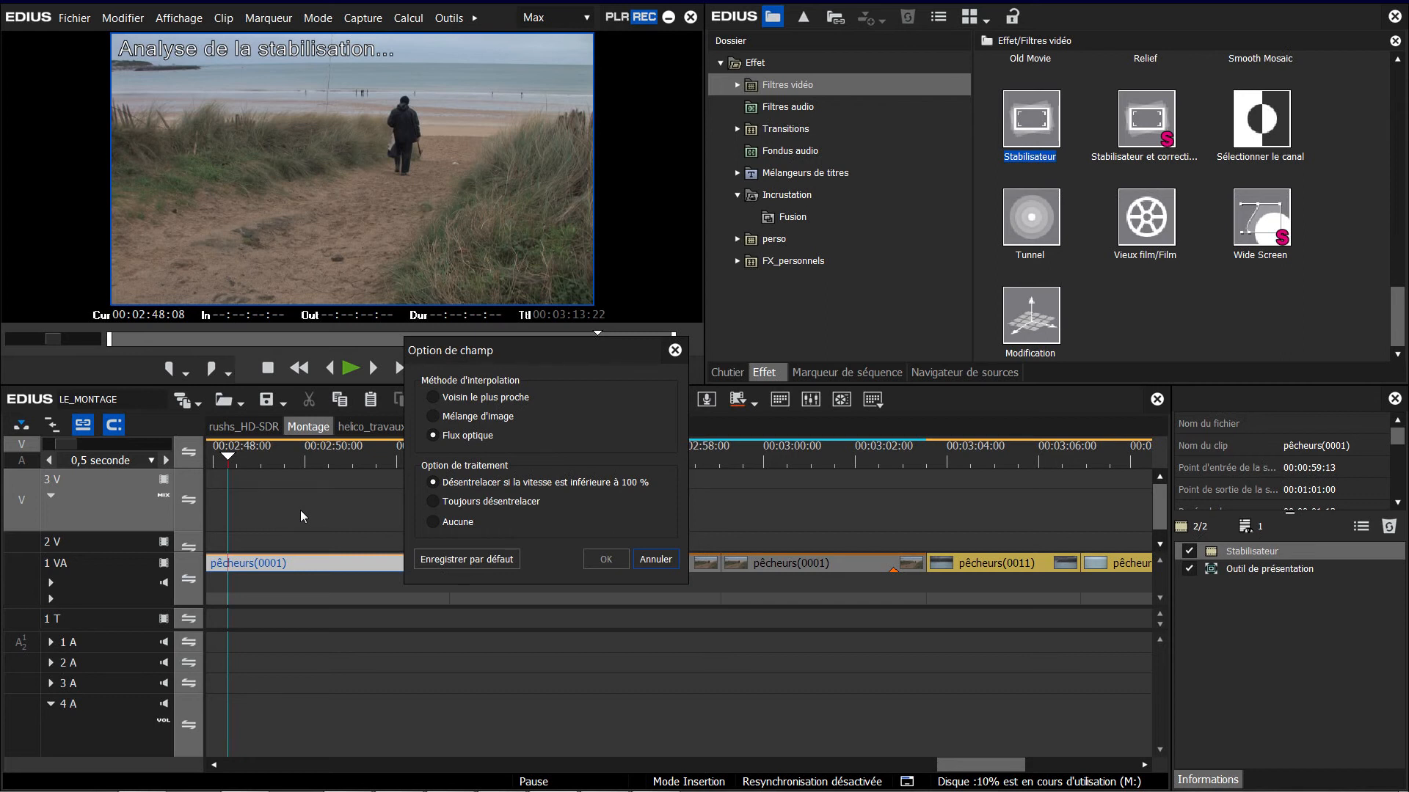
pyautogui.click(656, 568)
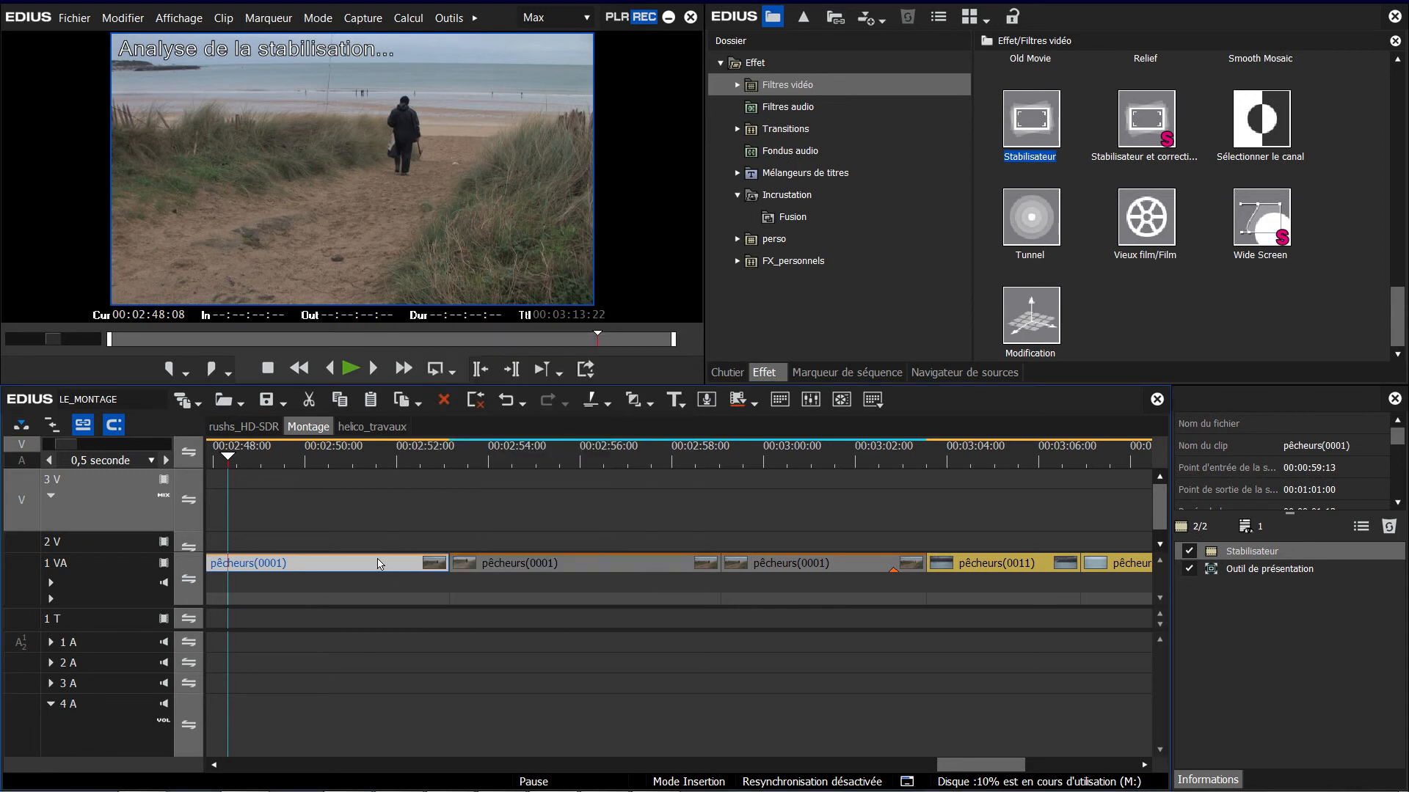
# - Examine the interlacing choices in the first slowed section's video properties and close them without changes
pyautogui.rightClick(297, 563)
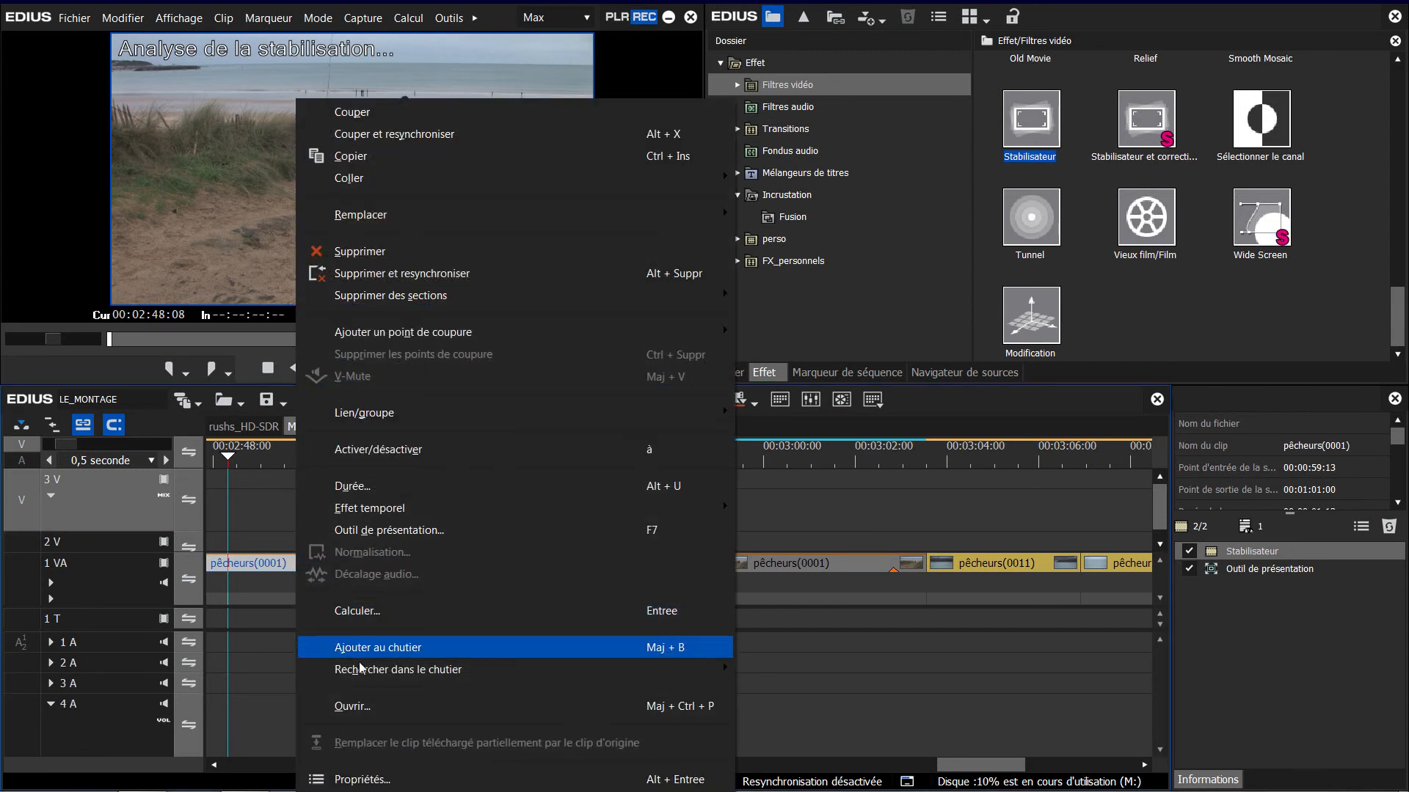
pyautogui.click(374, 780)
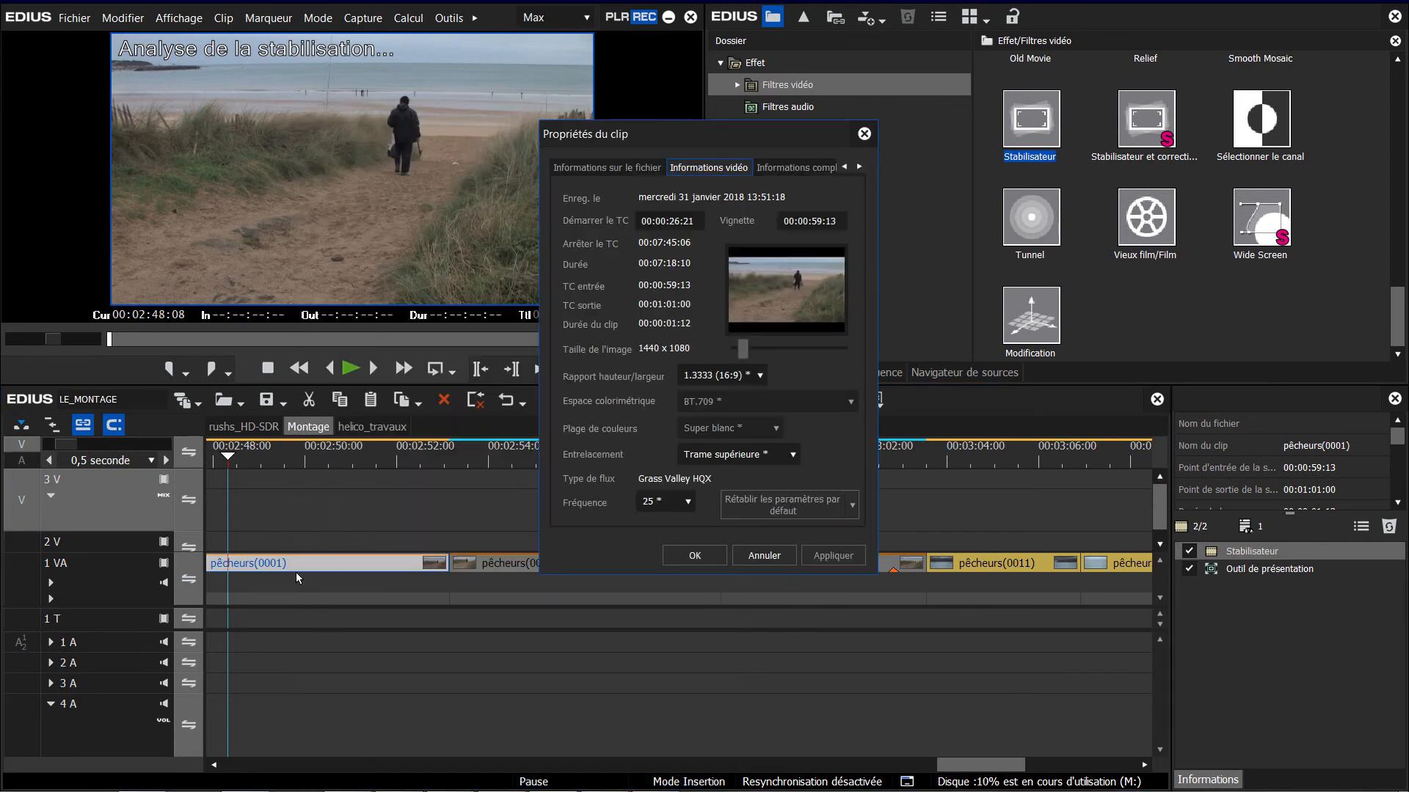
pyautogui.click(729, 458)
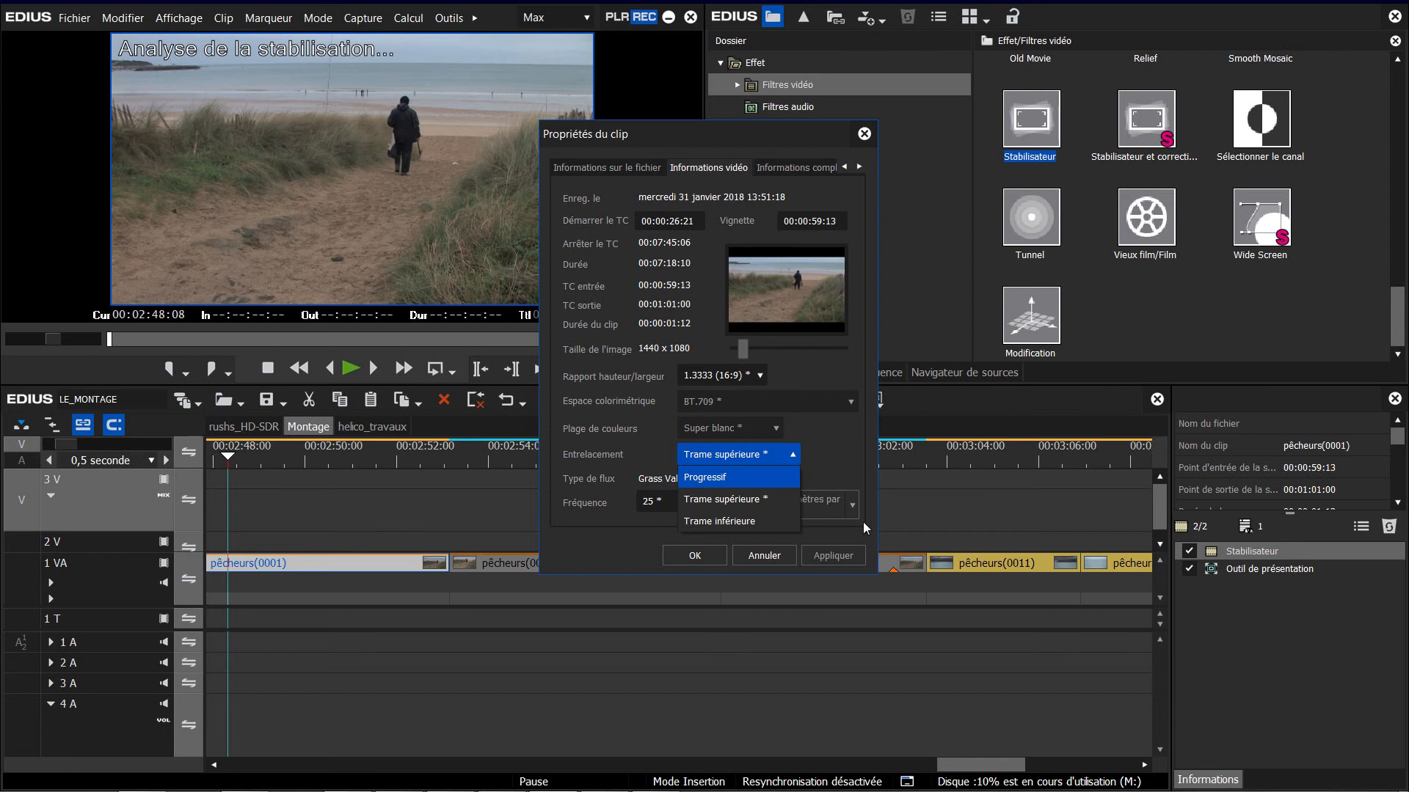
pyautogui.click(780, 555)
pyautogui.click(776, 557)
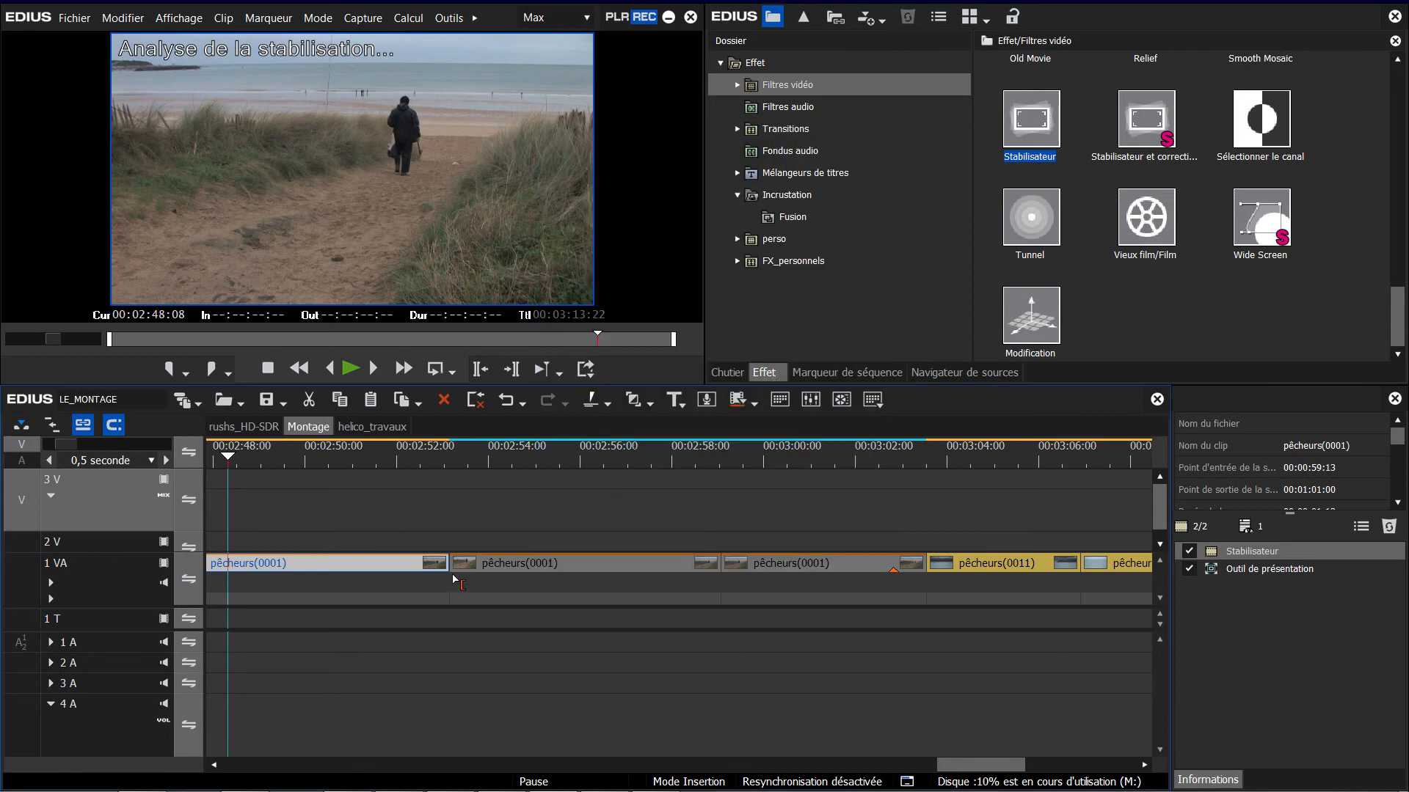
pyautogui.rightClick(386, 575)
pyautogui.moveTo(529, 507)
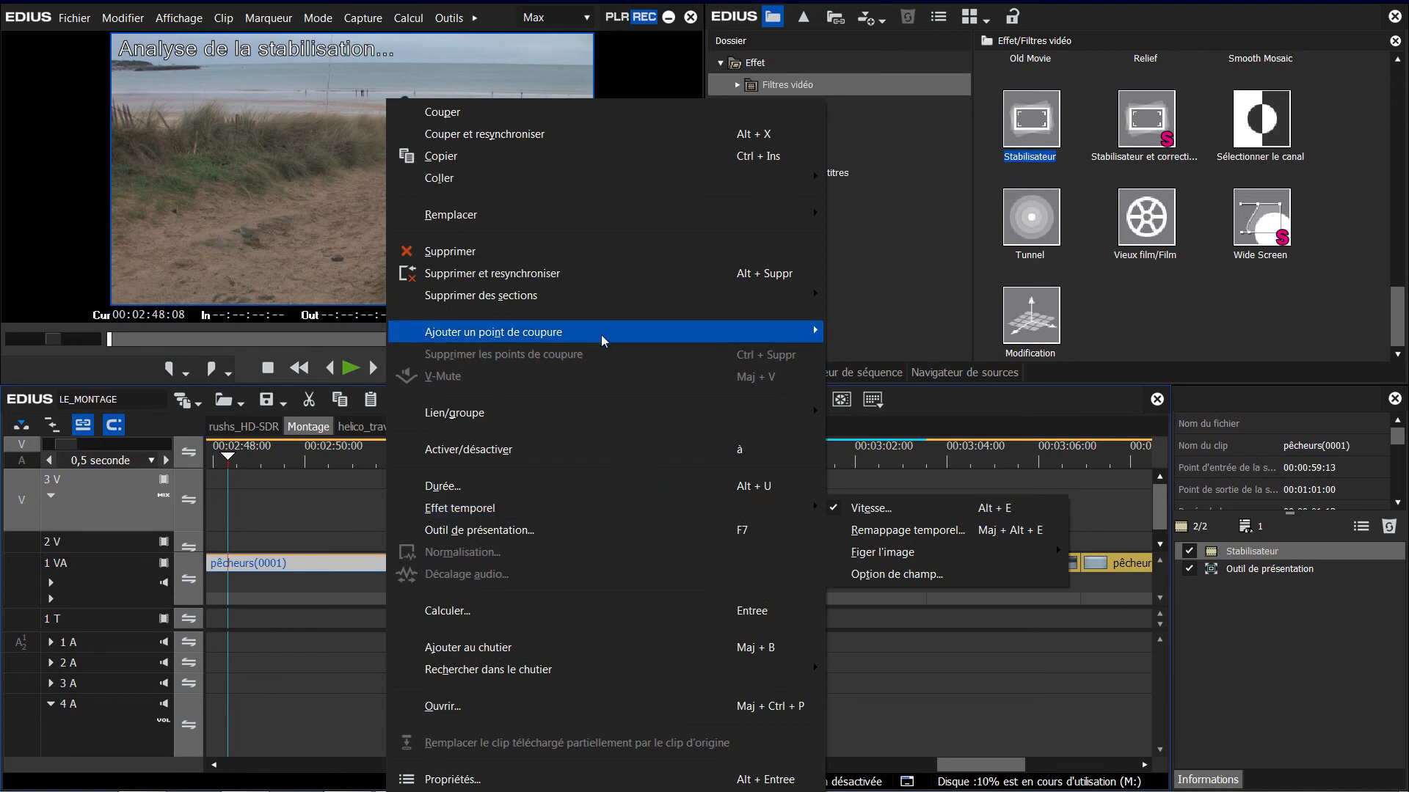
pyautogui.click(307, 452)
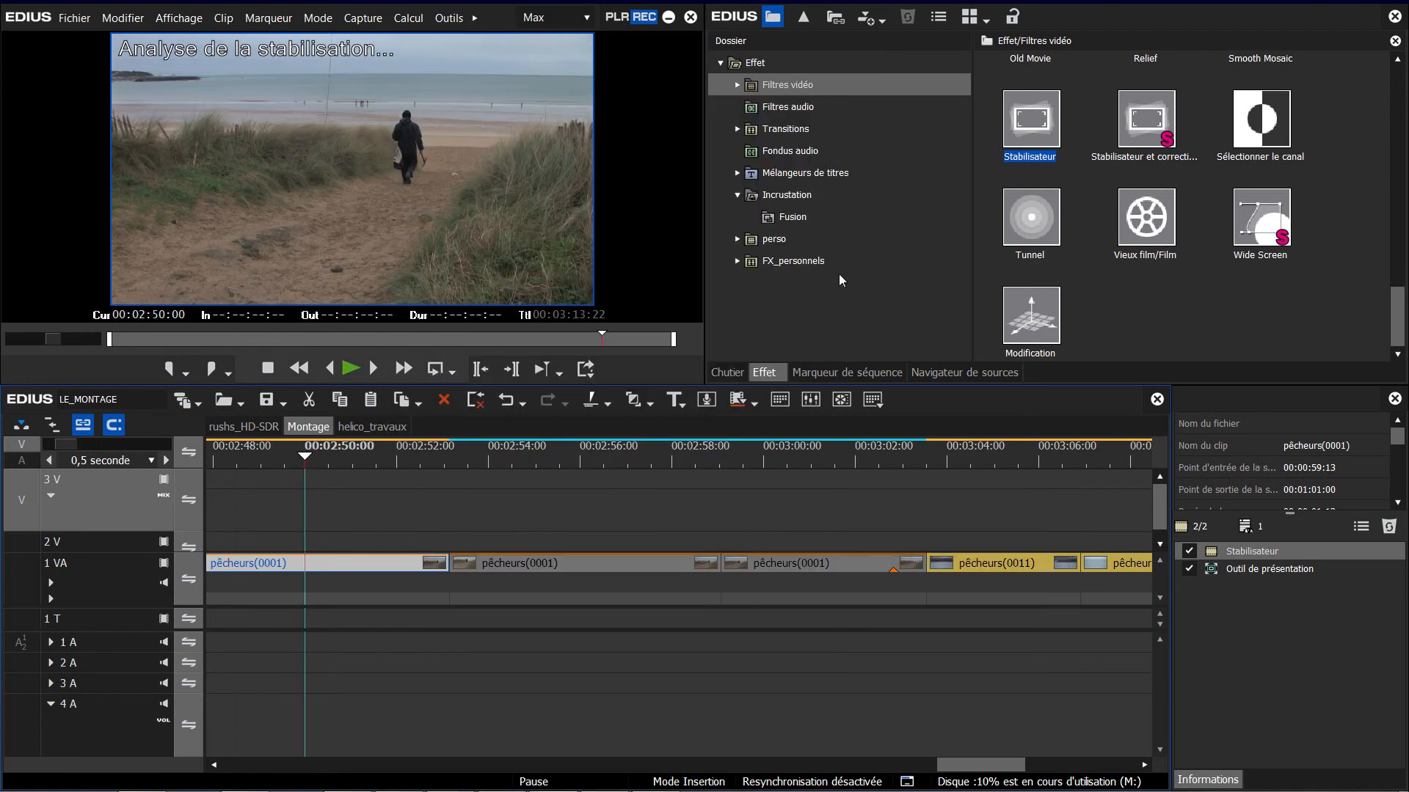
# - Load the YUN00003 clip from the Rushs_UHD-Drone folder into the player and scan through its footage
pyautogui.click(728, 373)
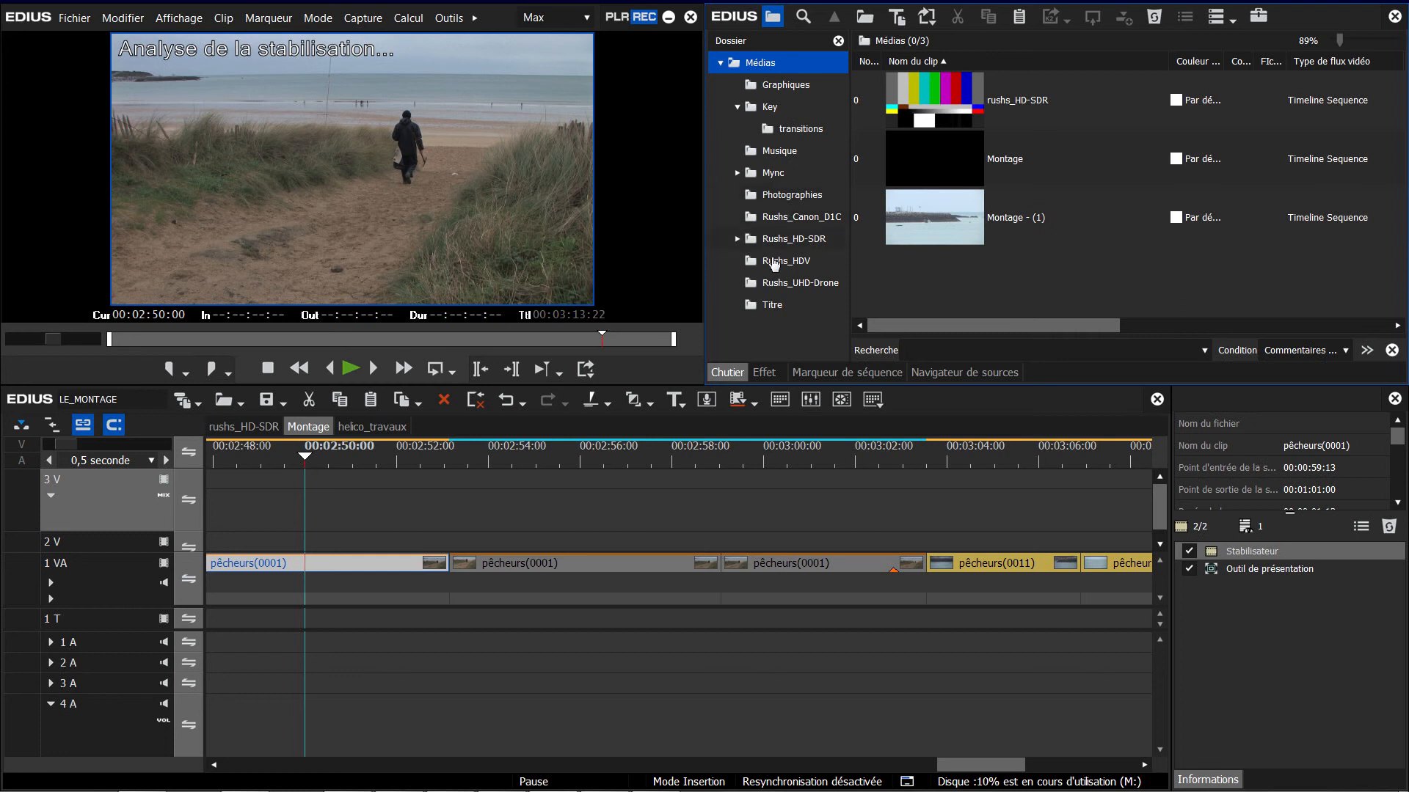
pyautogui.click(779, 287)
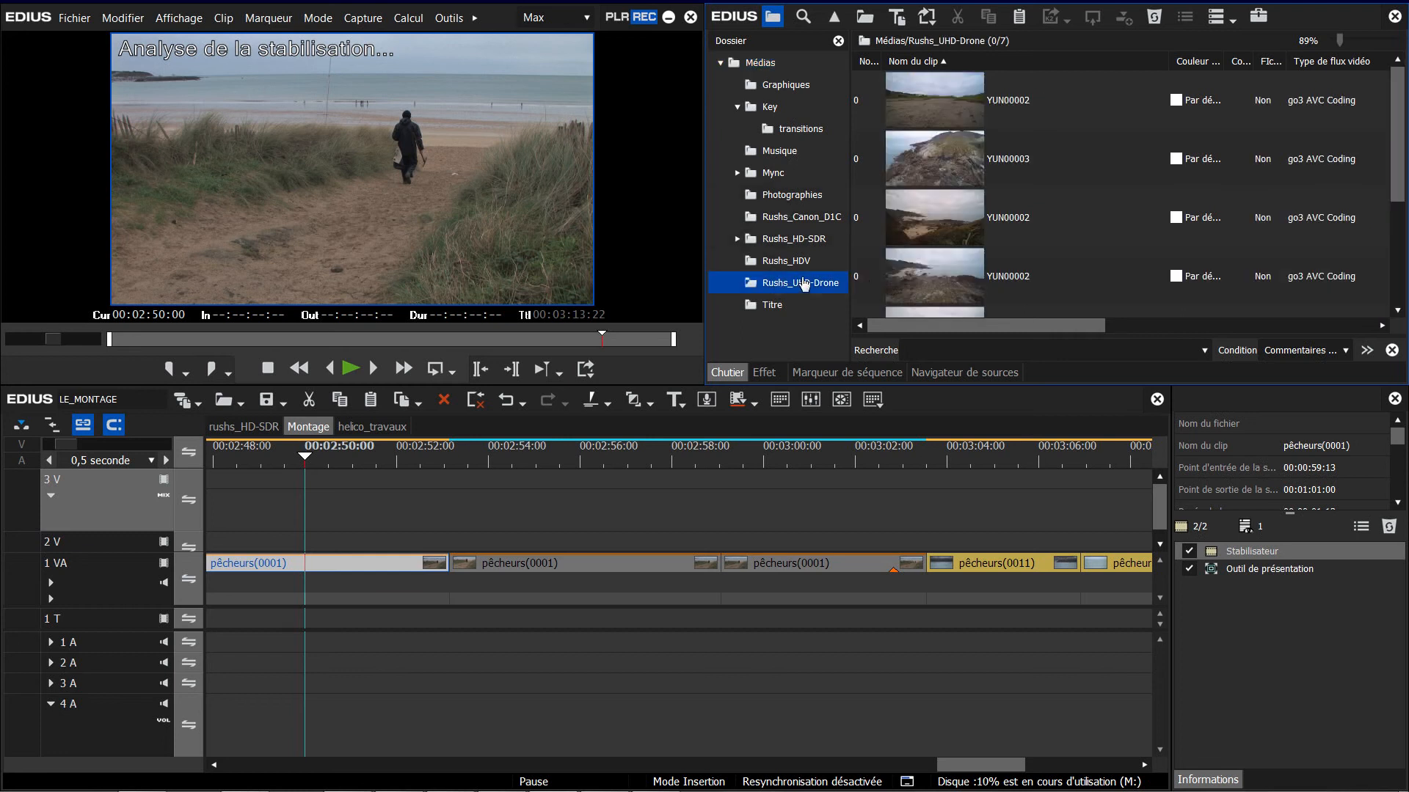
pyautogui.click(929, 176)
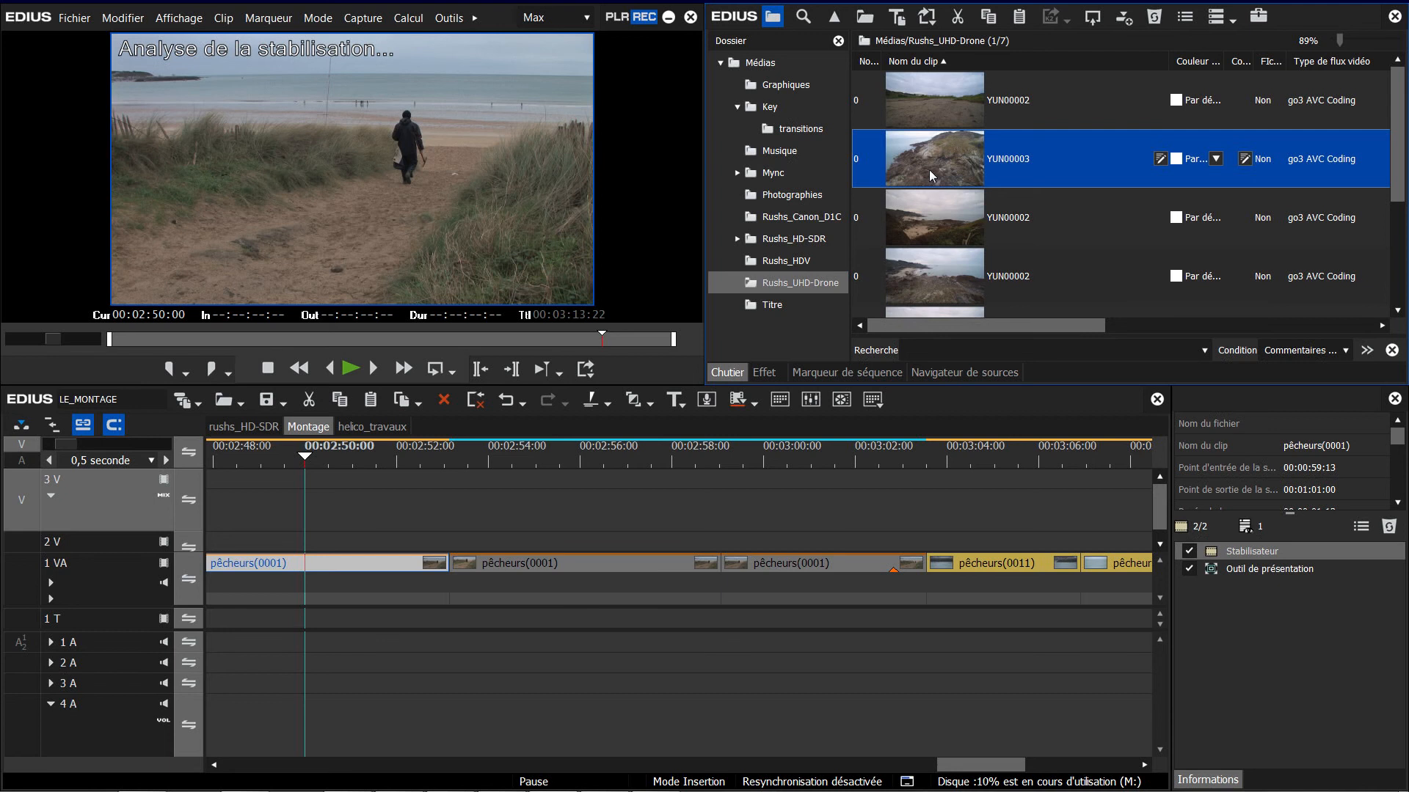
pyautogui.doubleClick(929, 167)
pyautogui.click(248, 338)
pyautogui.click(288, 338)
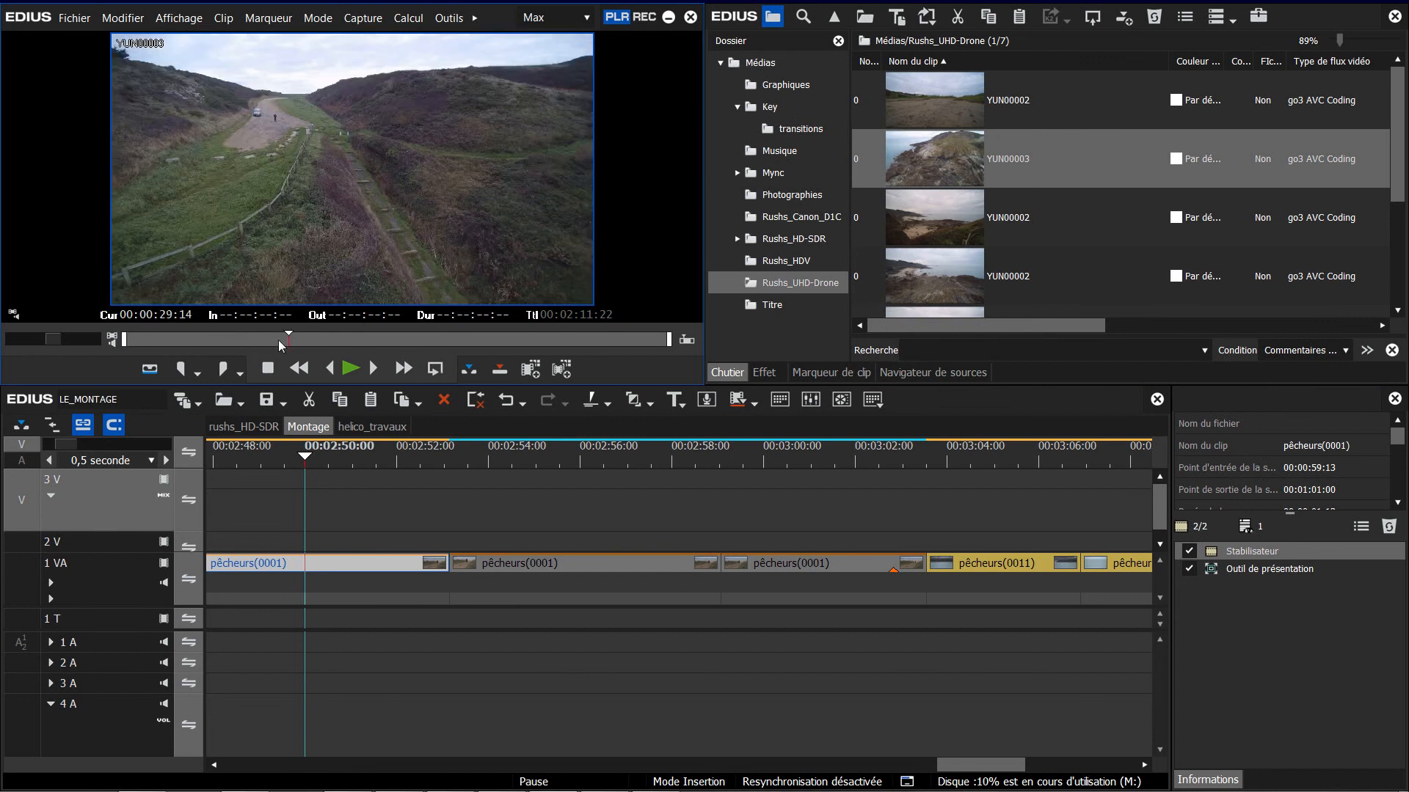
pyautogui.click(278, 338)
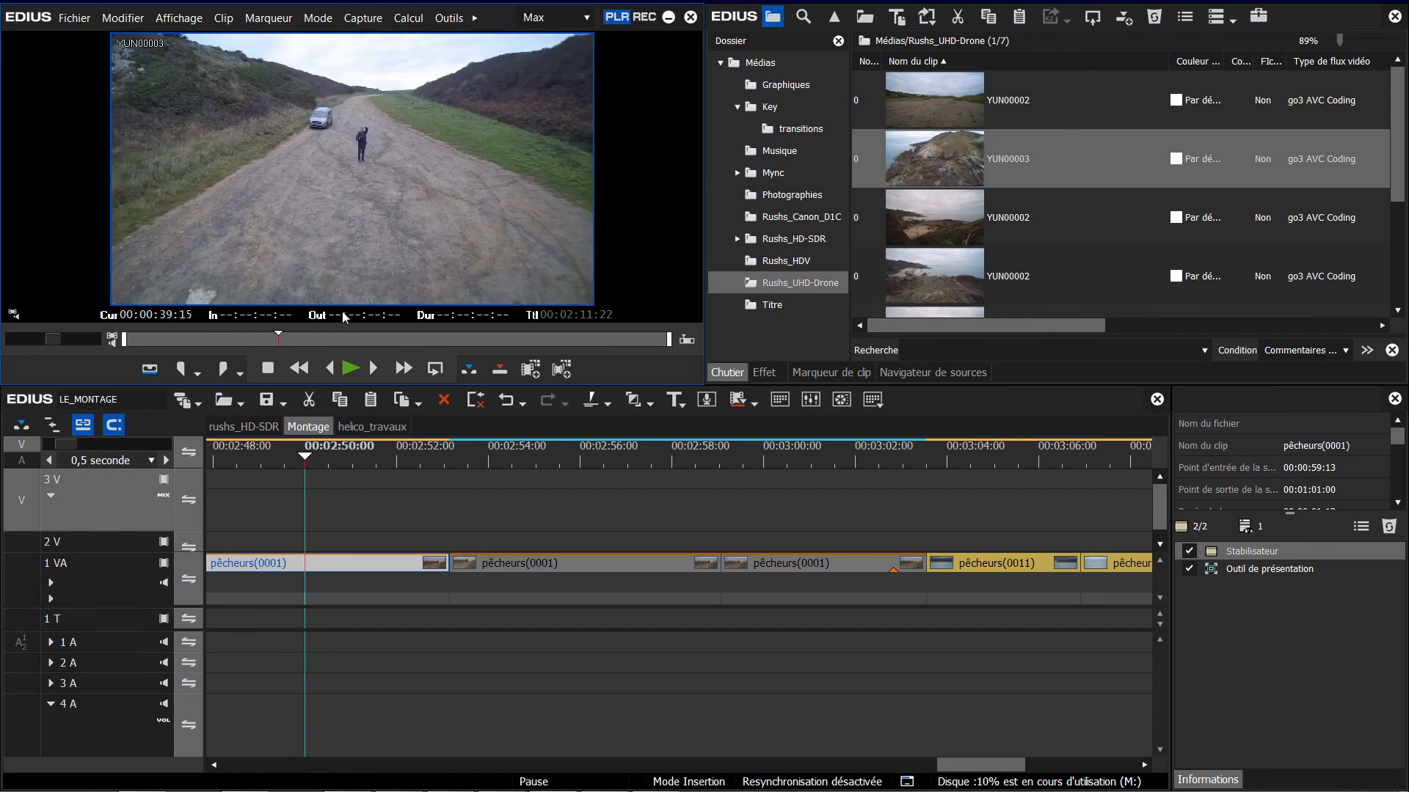
# - Set the preview quality to 1/4 and play the YUN00003 clip from 00:00:07:18 for several seconds
pyautogui.click(552, 16)
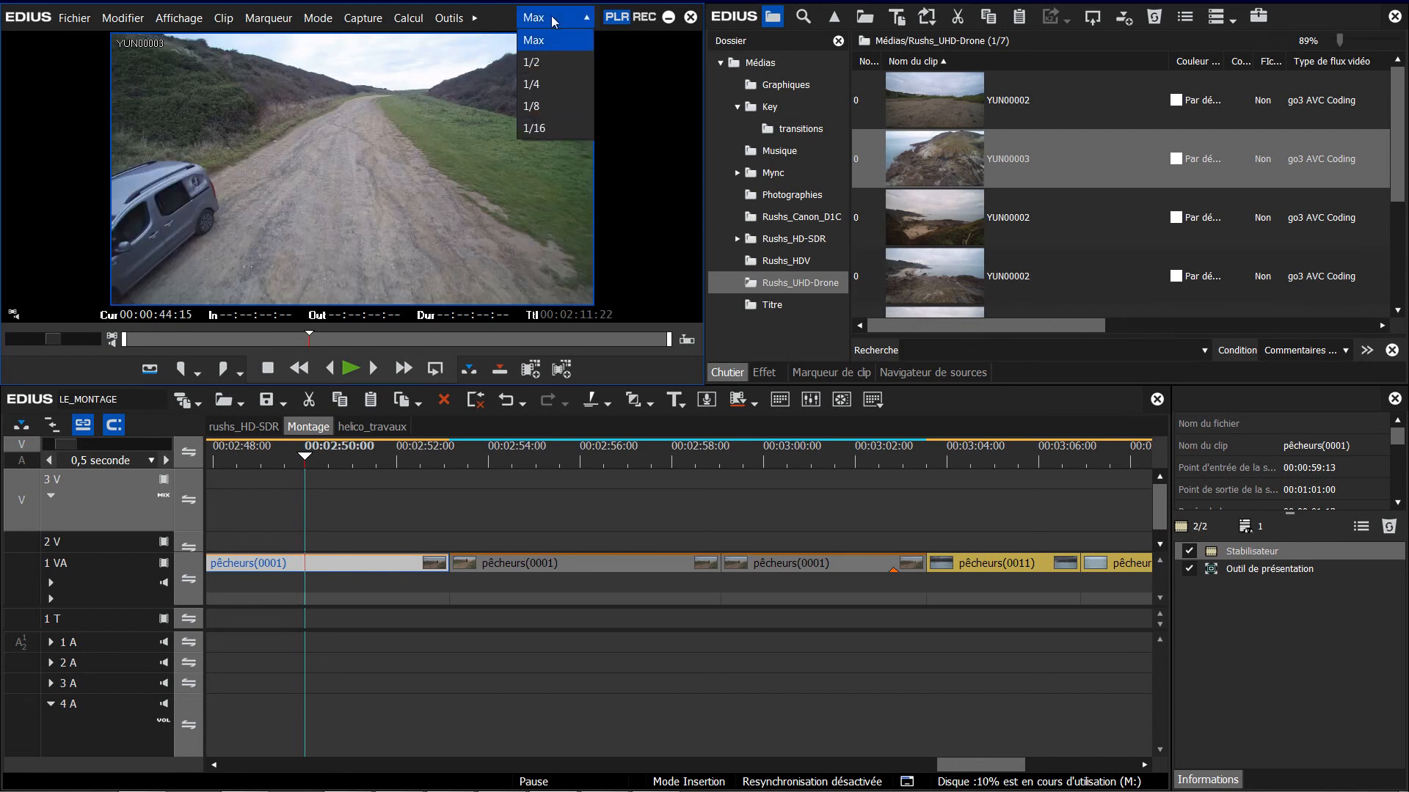
pyautogui.click(556, 85)
pyautogui.moveTo(270, 337); pyautogui.dragTo(157, 339)
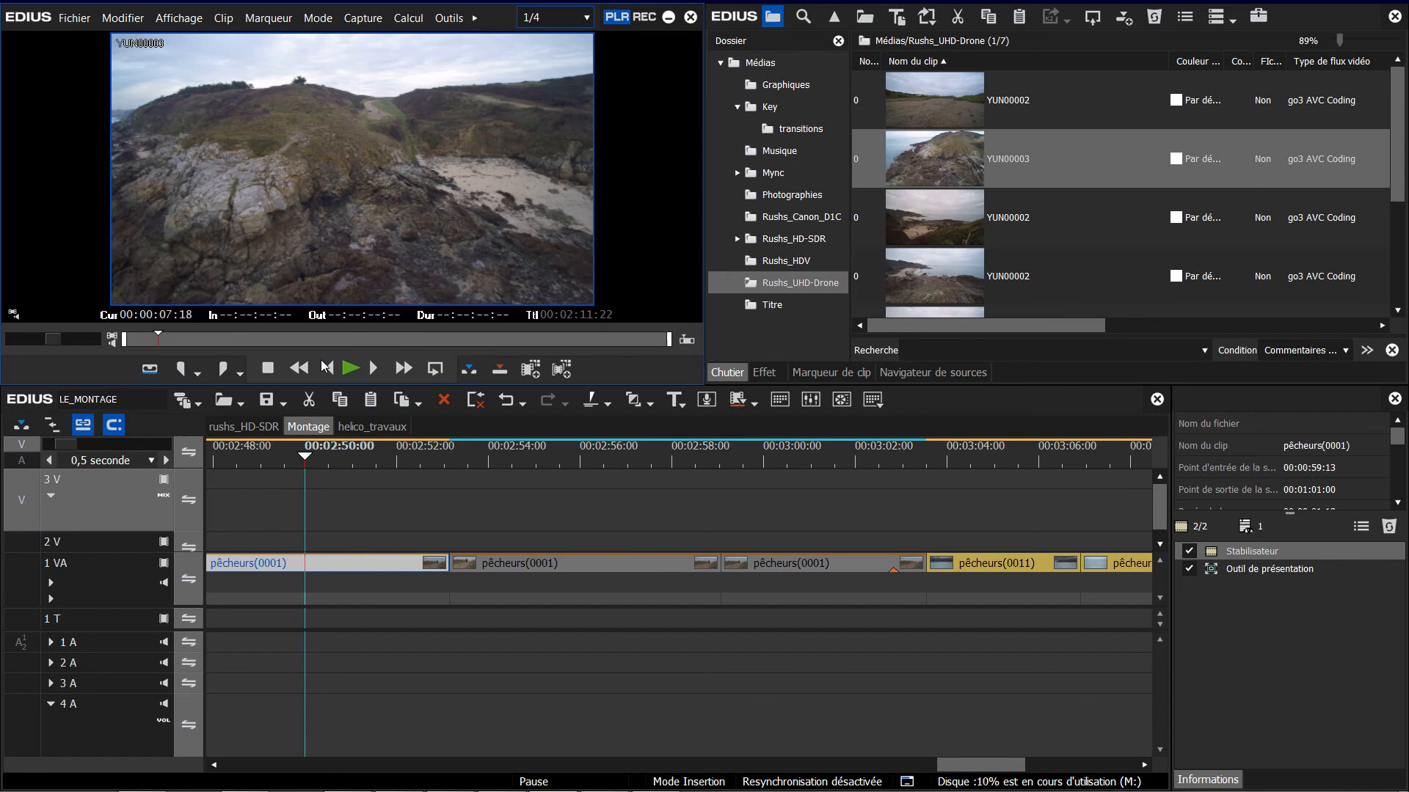
pyautogui.press('space')
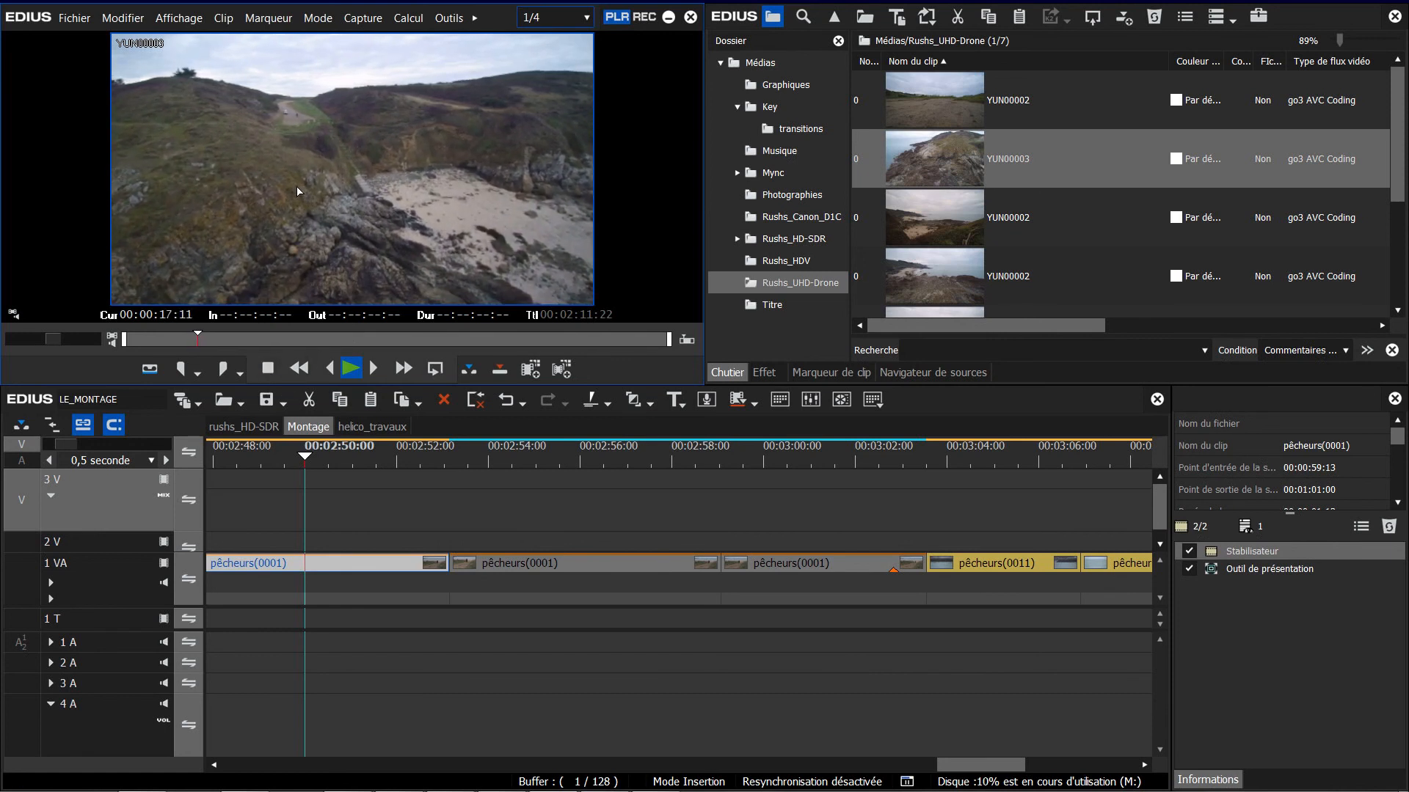
pyautogui.click(269, 367)
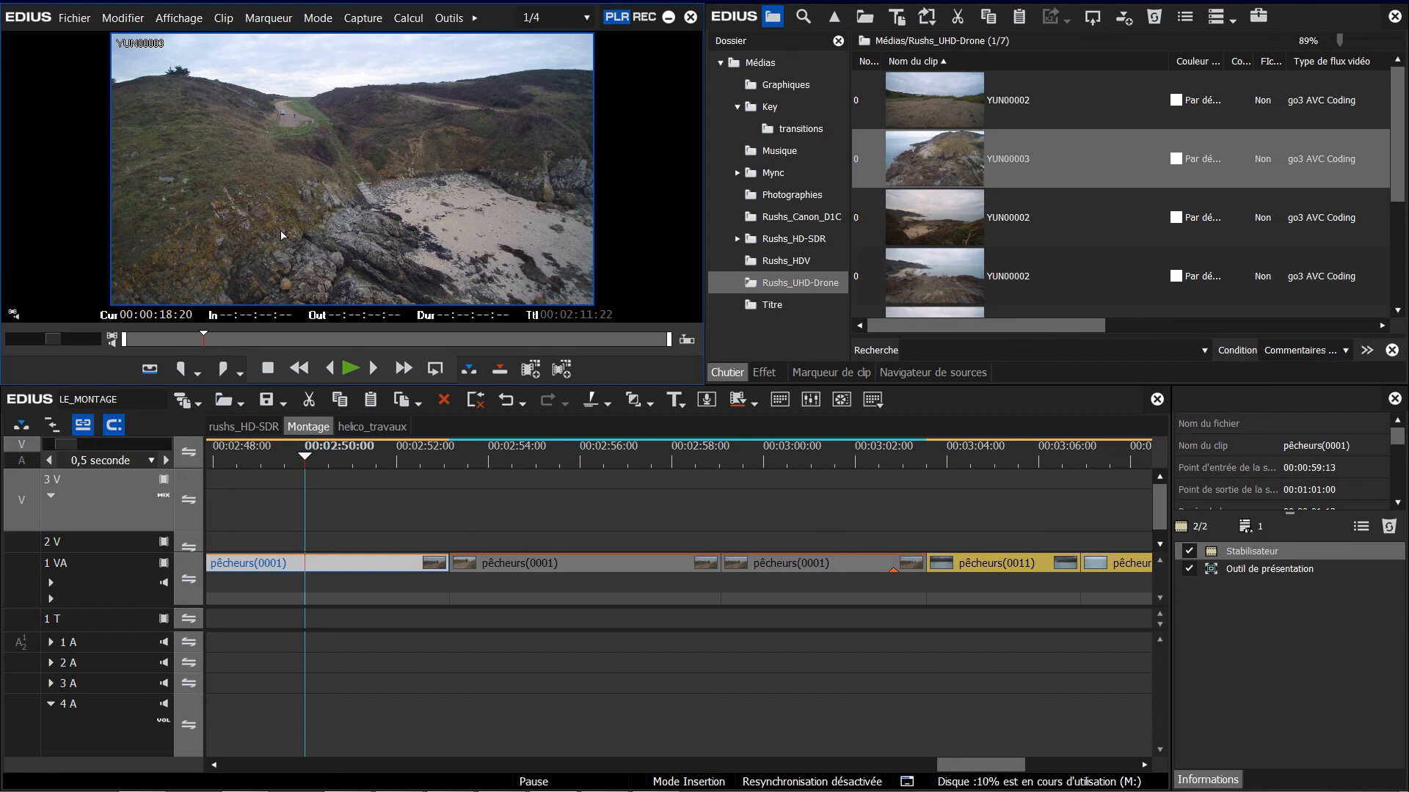
# - Open the time effect choices for the first slowed pêcheurs(0001) section on the timeline
pyautogui.rightClick(364, 563)
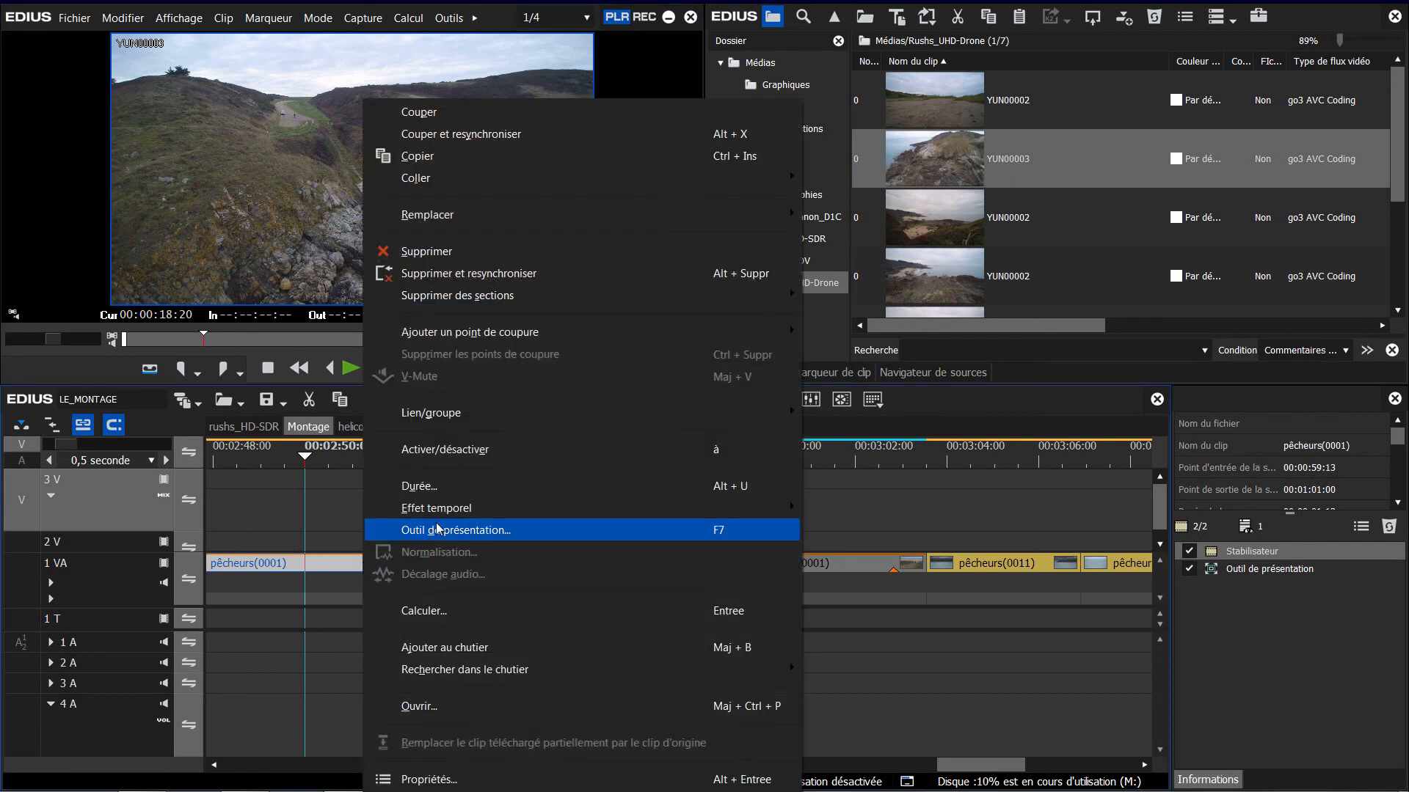
pyautogui.moveTo(452, 511)
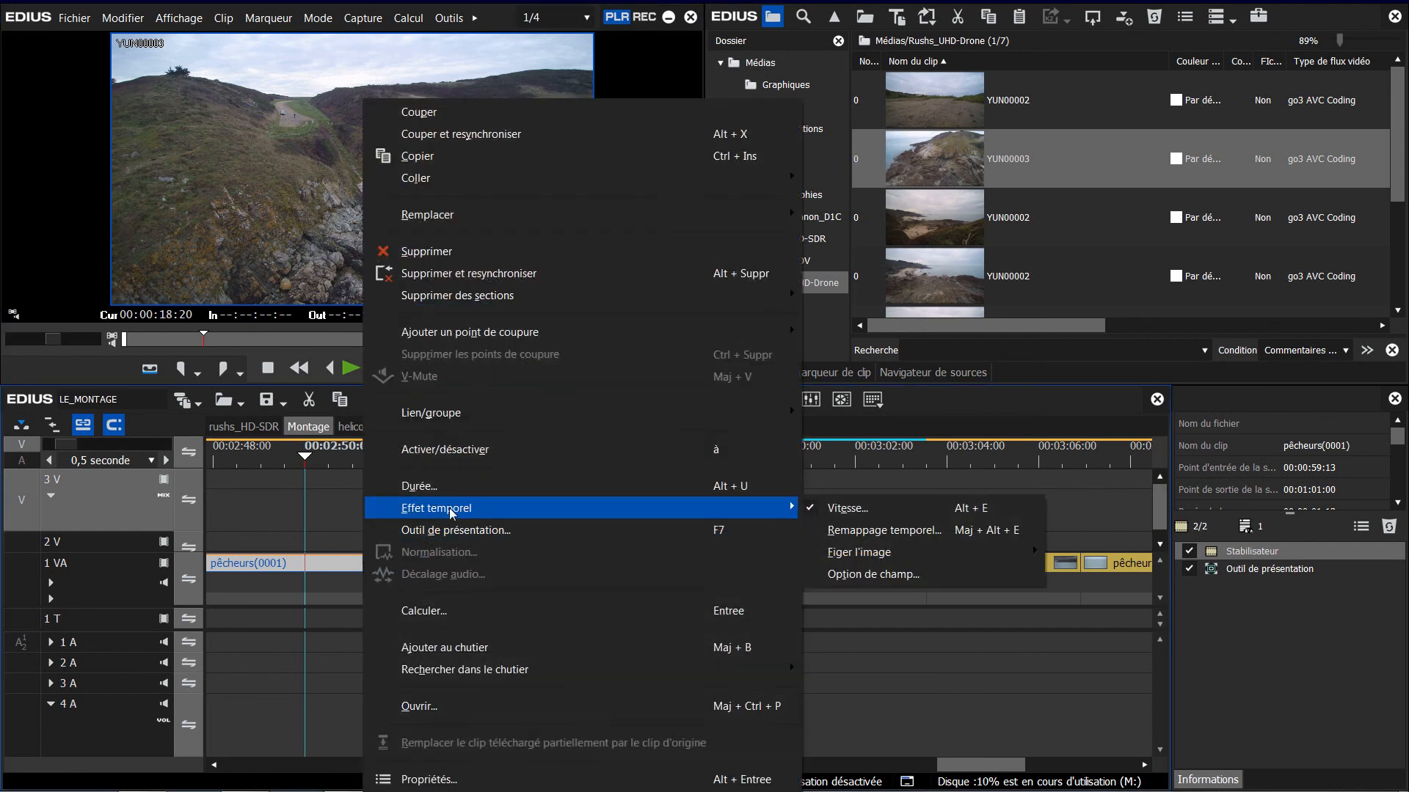